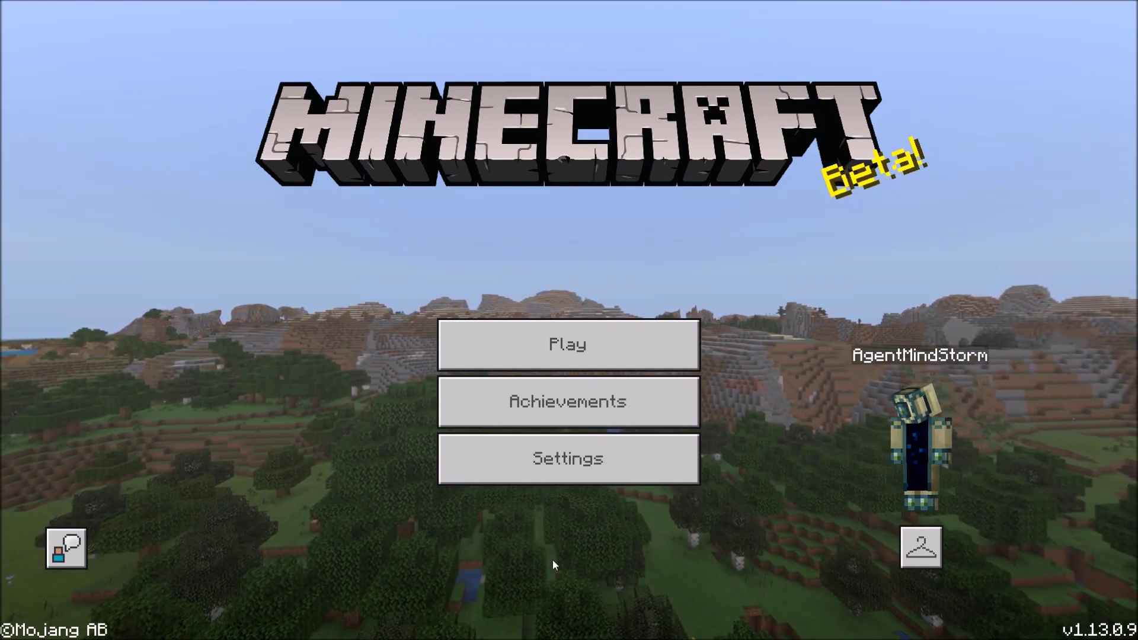
Review the Active and Available packs under Settings > Global Resources, noting Video Resource Pack.
{"action": "left_click", "coordinate": [475, 468]}
{"action": "left_click", "coordinate": [256, 503]}
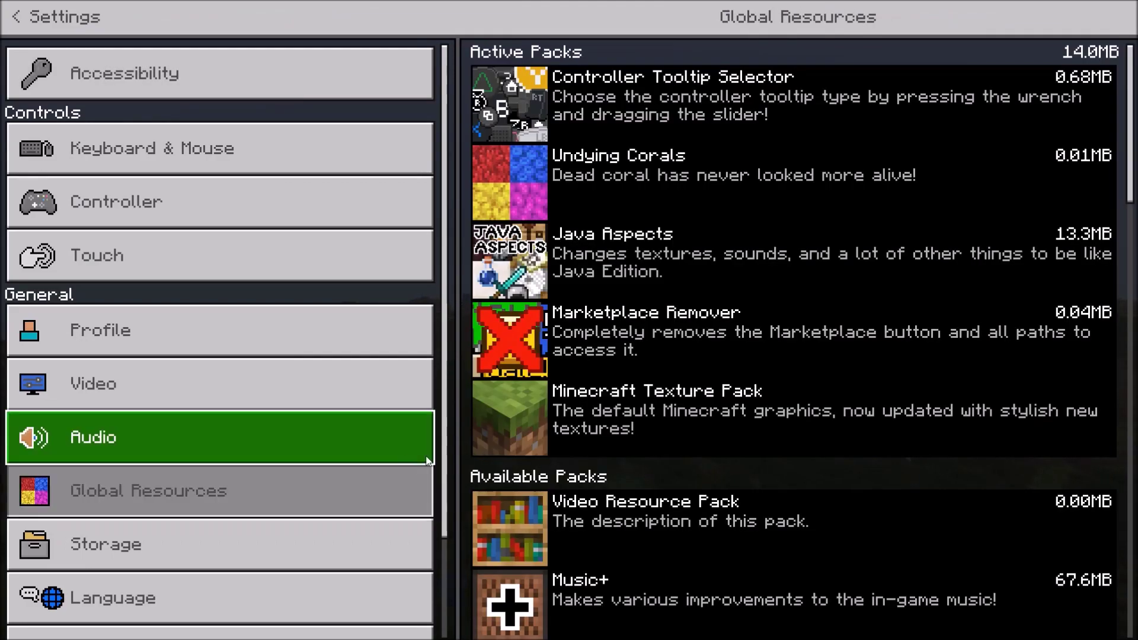
{"action": "scroll", "coordinate": [627, 506], "scroll_direction": "down", "scroll_amount": 5}
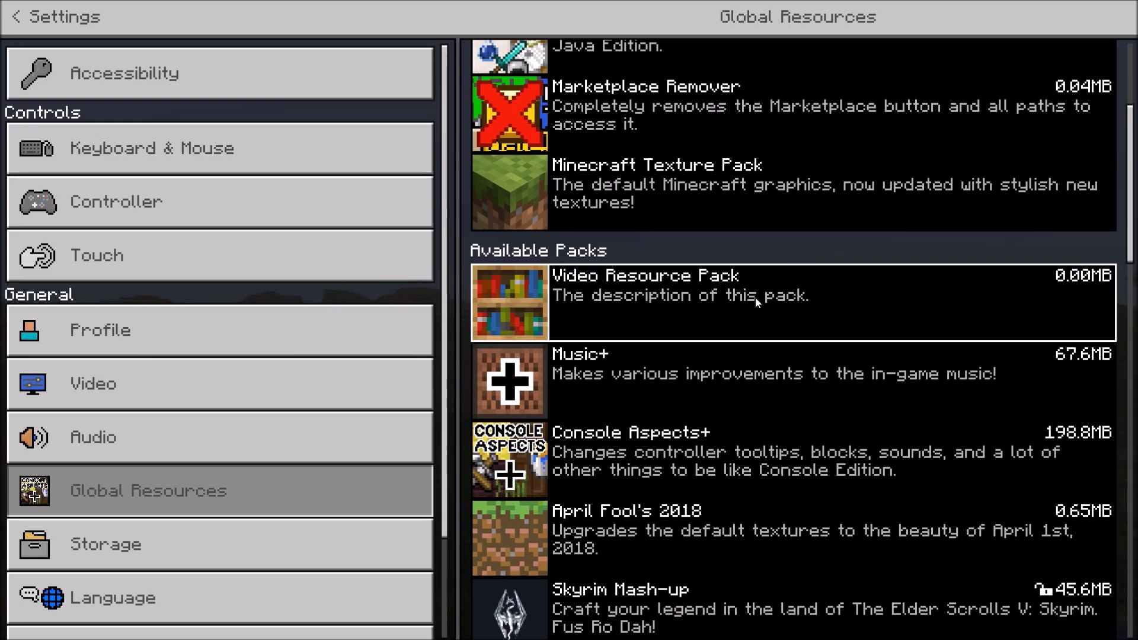
{"action": "scroll", "coordinate": [722, 248], "scroll_direction": "up", "scroll_amount": 2}
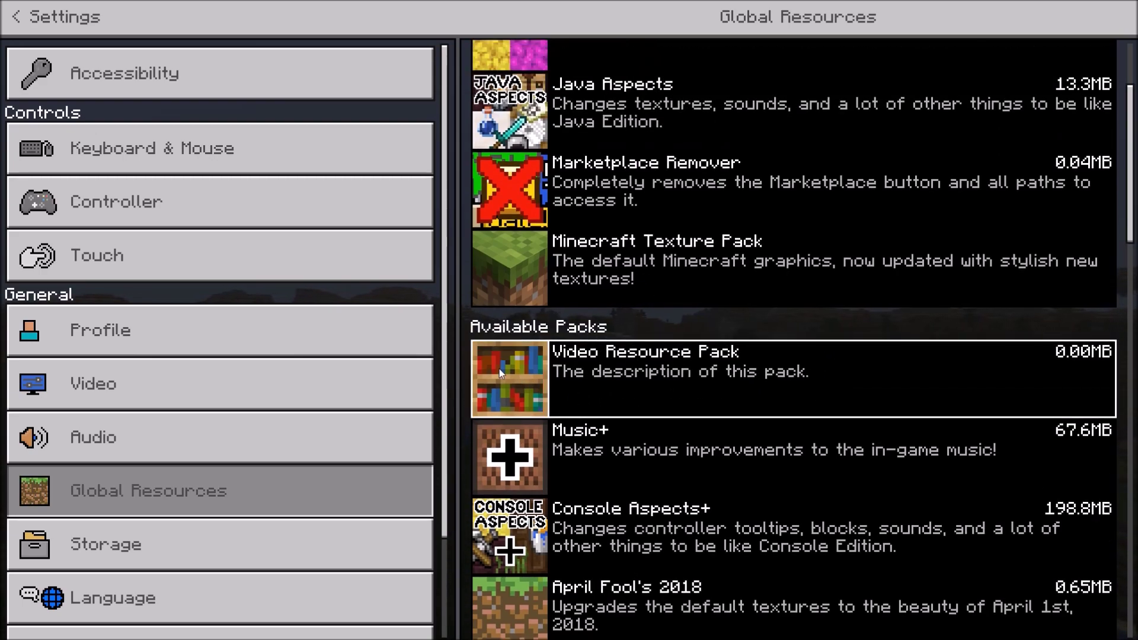
{"action": "scroll", "coordinate": [500, 369], "scroll_direction": "down", "scroll_amount": 1}
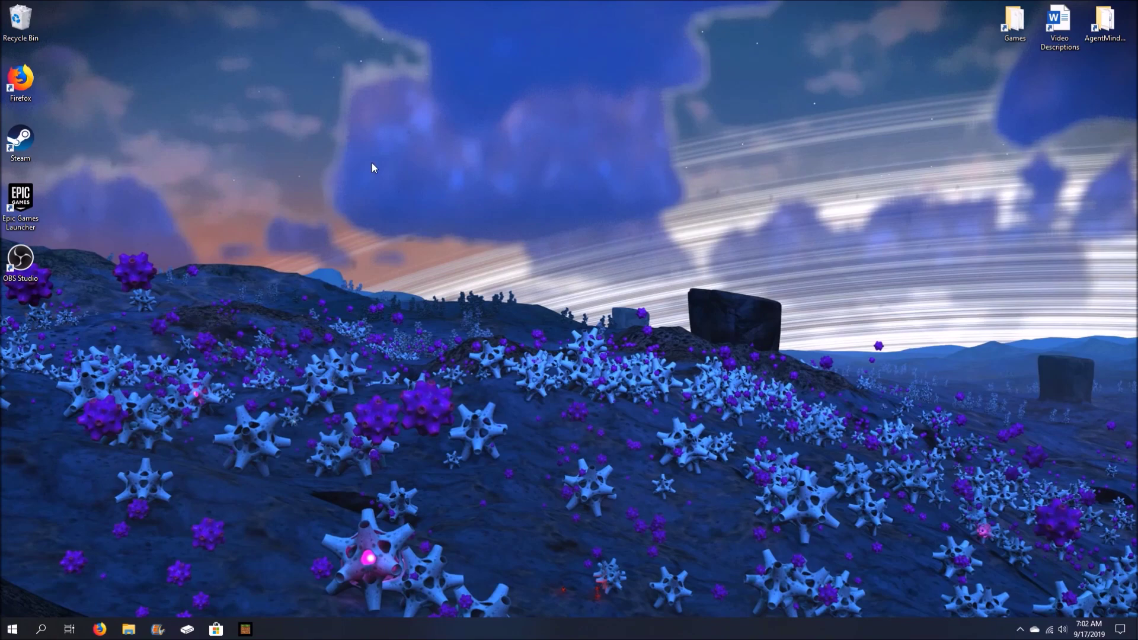
Bring up the Start menu app list and dismiss it, twice.
{"action": "key", "text": "super"}
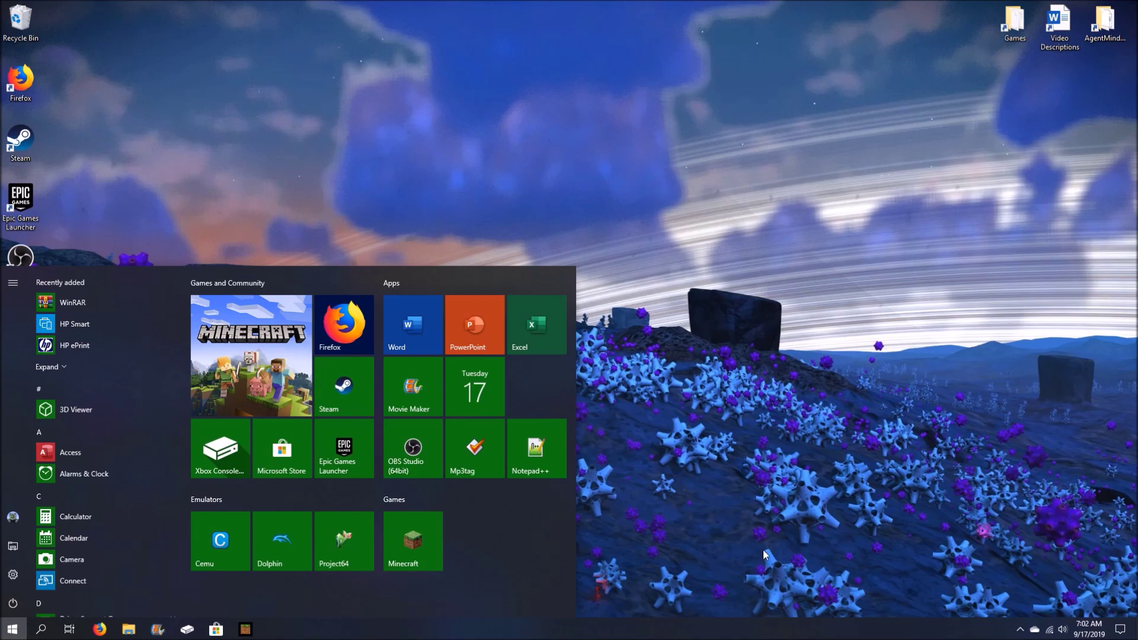
{"action": "left_click", "coordinate": [766, 549]}
{"action": "key", "text": "super"}
{"action": "left_click", "coordinate": [797, 568]}
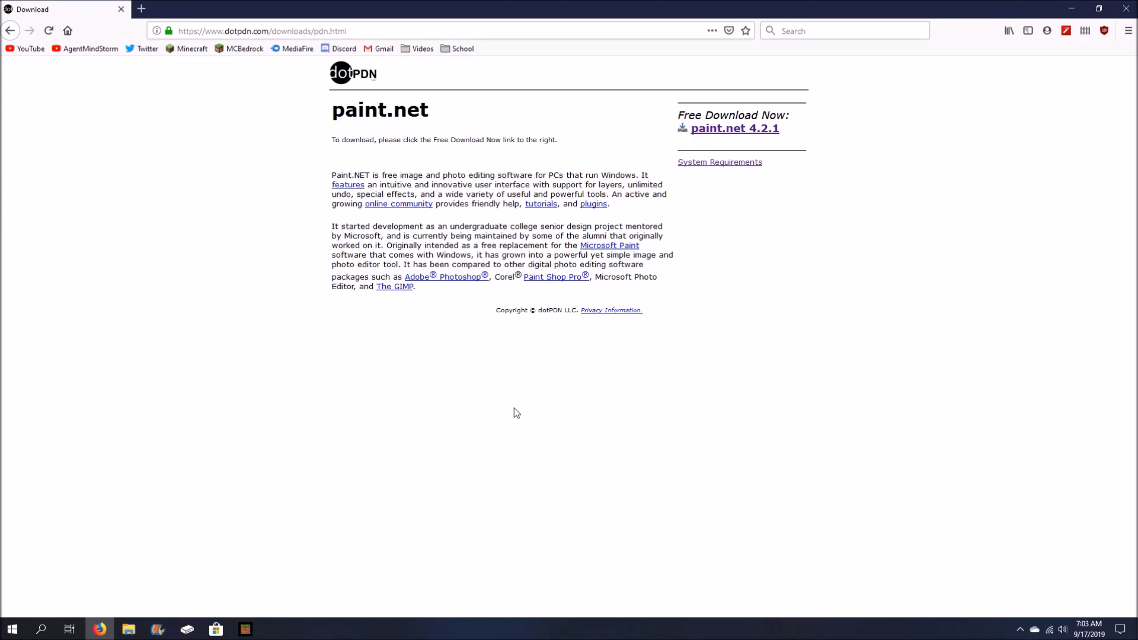
Download paint.net 4.2.1 from dotPDN and confirm saving paint.net.4.2.1.install.zip.
{"action": "triple_click", "coordinate": [349, 117]}
{"action": "left_click", "coordinate": [450, 115]}
{"action": "left_click", "coordinate": [716, 136]}
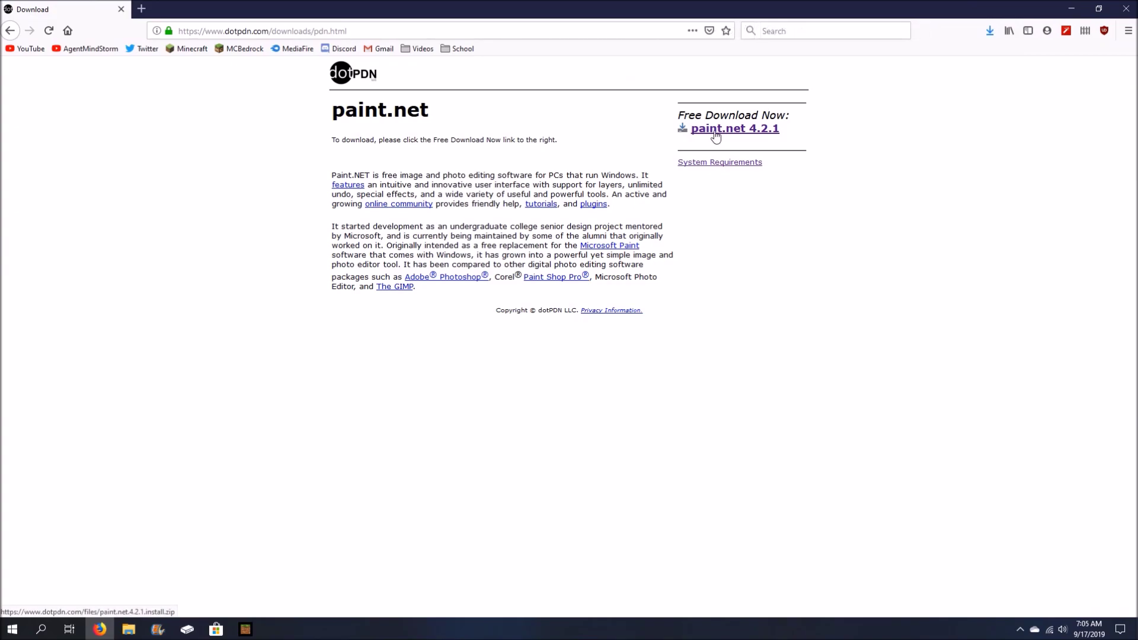
{"action": "left_click", "coordinate": [723, 131]}
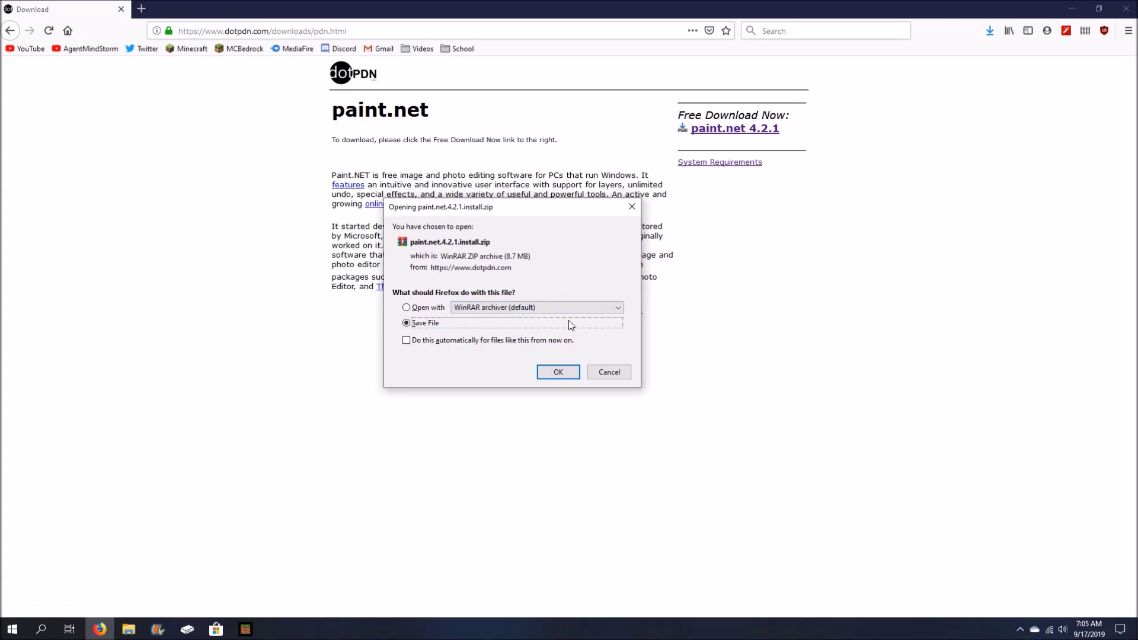
{"action": "left_click", "coordinate": [557, 370]}
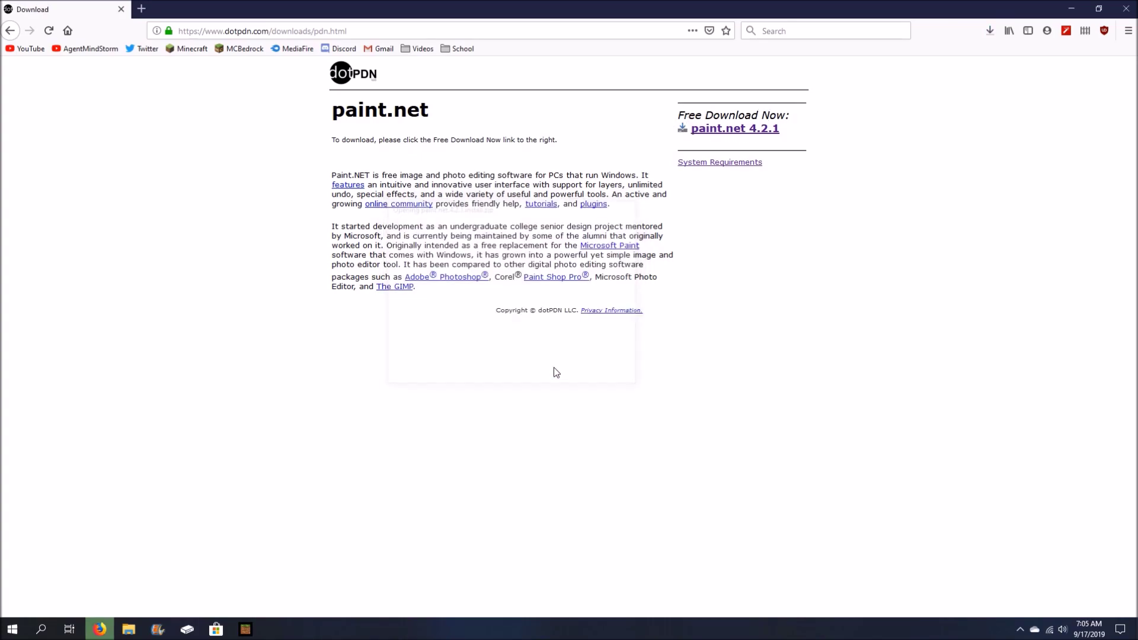
In Explorer's Downloads folder, extract the paint.net zip and run the installer.
{"action": "left_click", "coordinate": [138, 630]}
{"action": "left_click", "coordinate": [286, 314]}
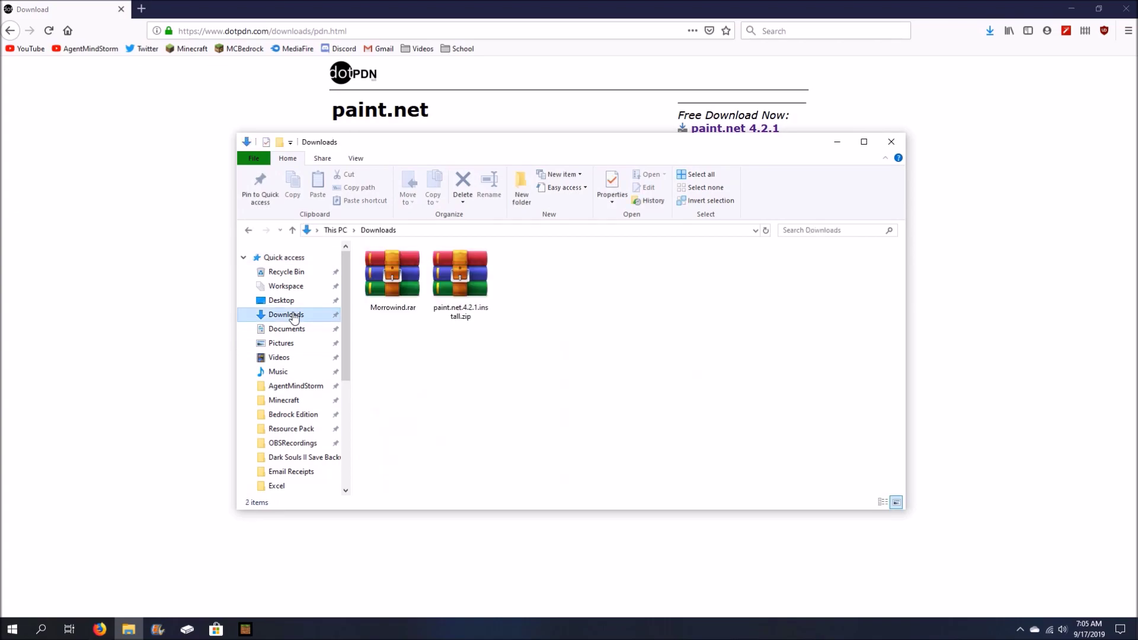
{"action": "right_click", "coordinate": [435, 276]}
{"action": "key", "text": "Escape"}
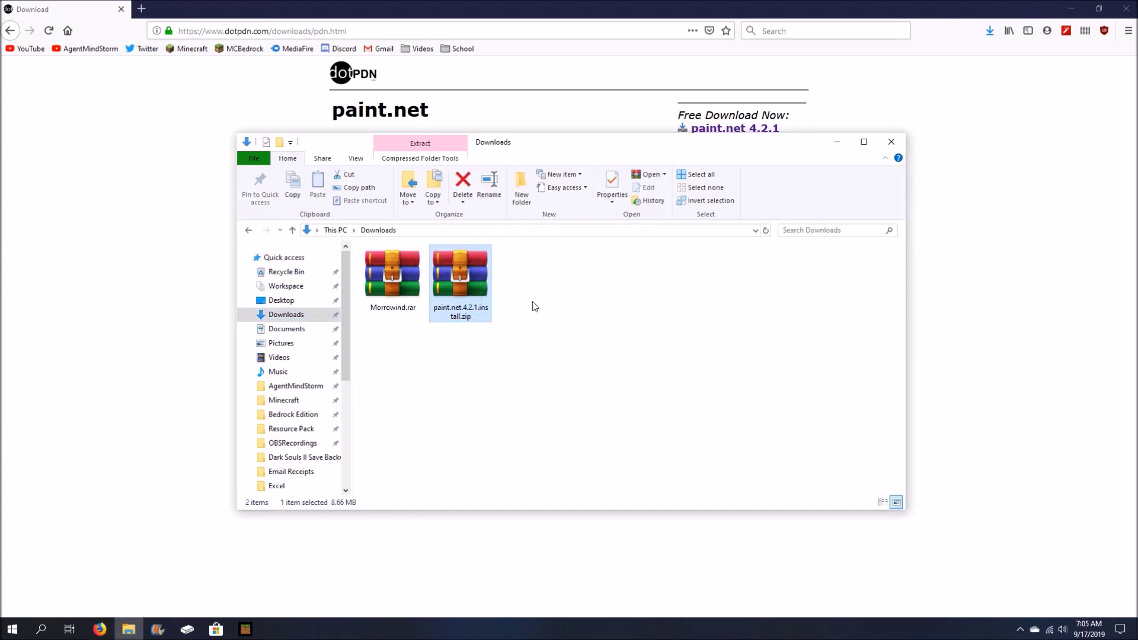
{"action": "double_click", "coordinate": [520, 297]}
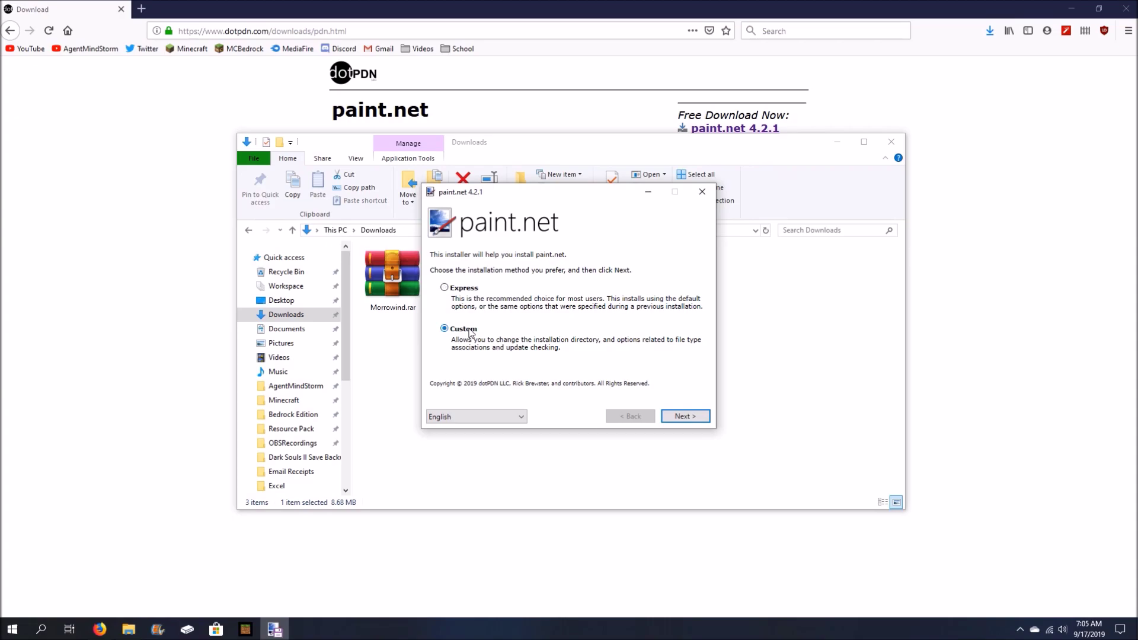
Run a Custom install, accepting the license and skipping the desktop shortcut, into the default folder.
{"action": "left_click", "coordinate": [680, 418]}
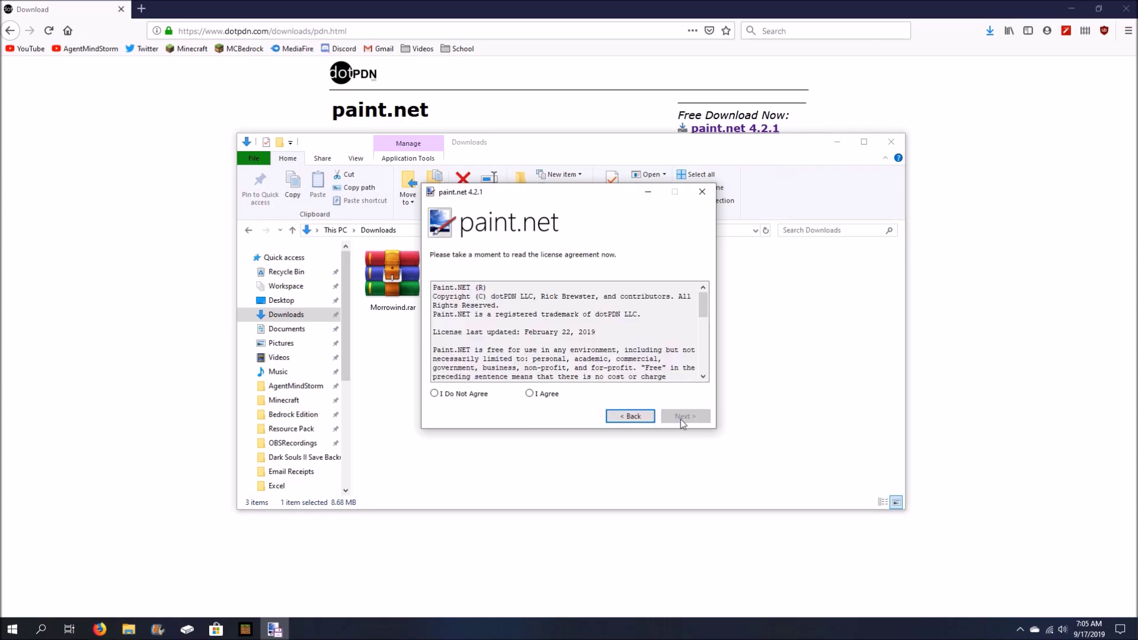
{"action": "left_click", "coordinate": [529, 393]}
{"action": "left_click", "coordinate": [667, 416]}
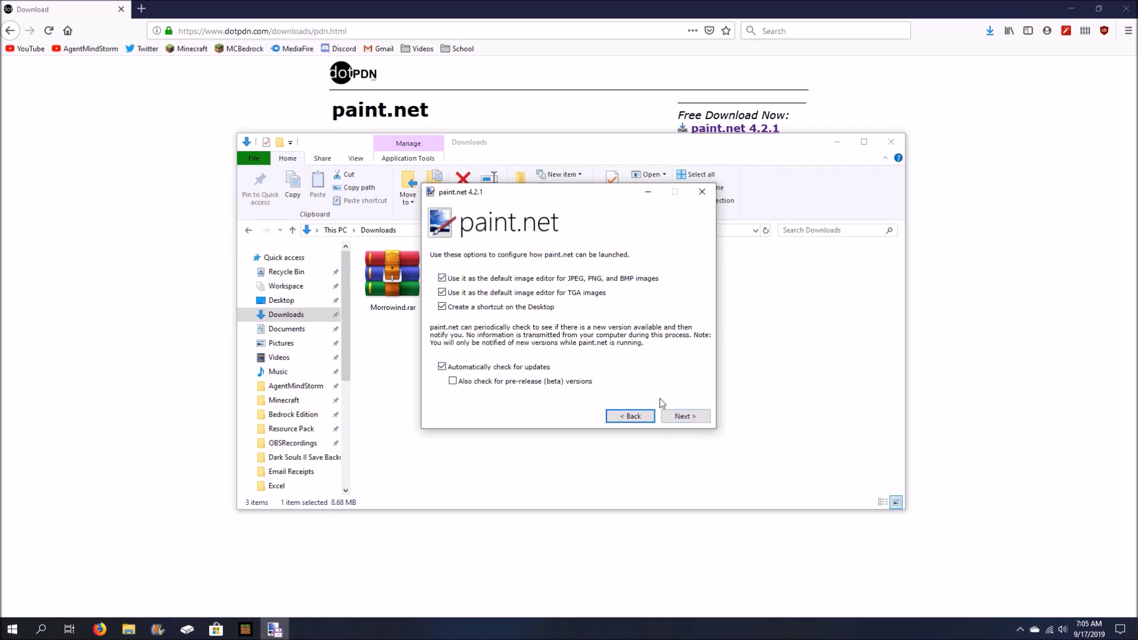
{"action": "left_click", "coordinate": [551, 308]}
{"action": "left_click", "coordinate": [671, 419]}
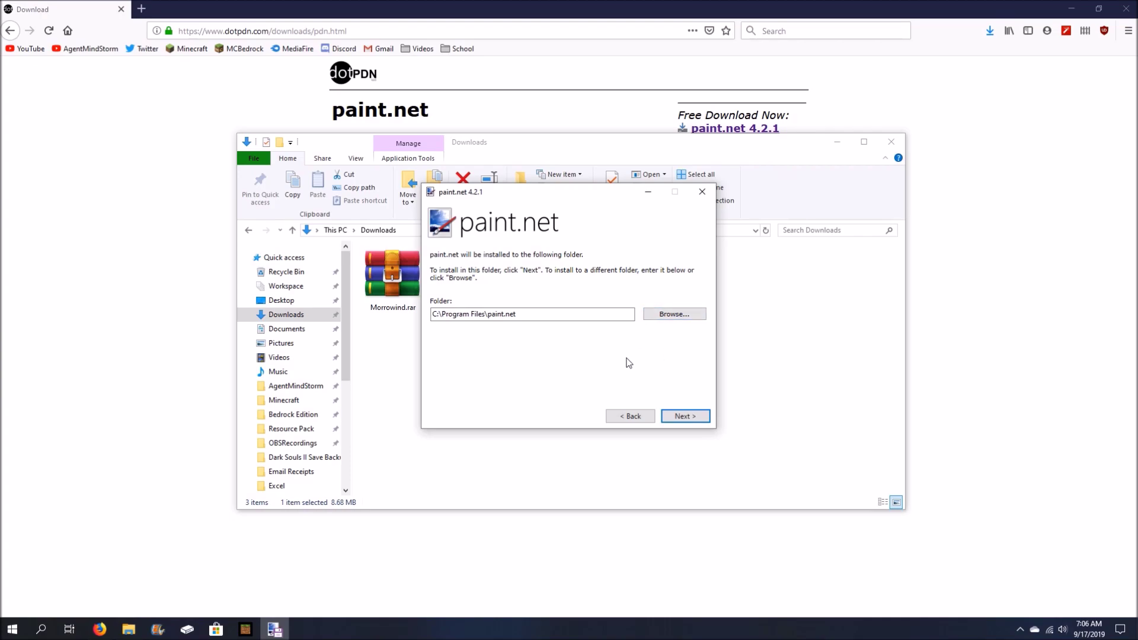
{"action": "left_click", "coordinate": [685, 417]}
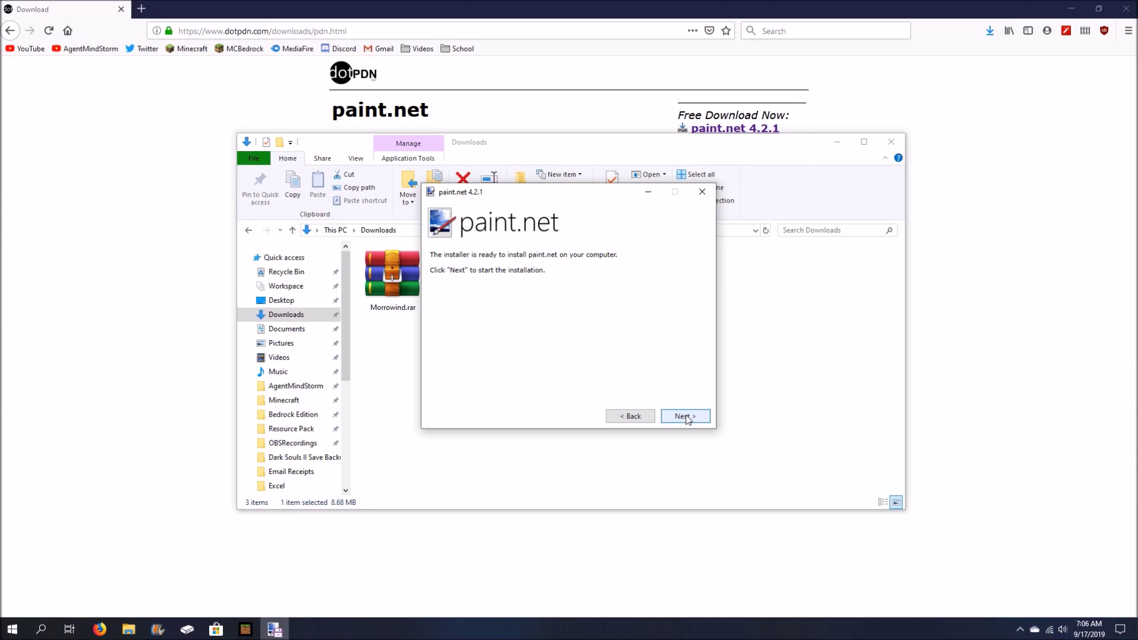
{"action": "left_click", "coordinate": [685, 417]}
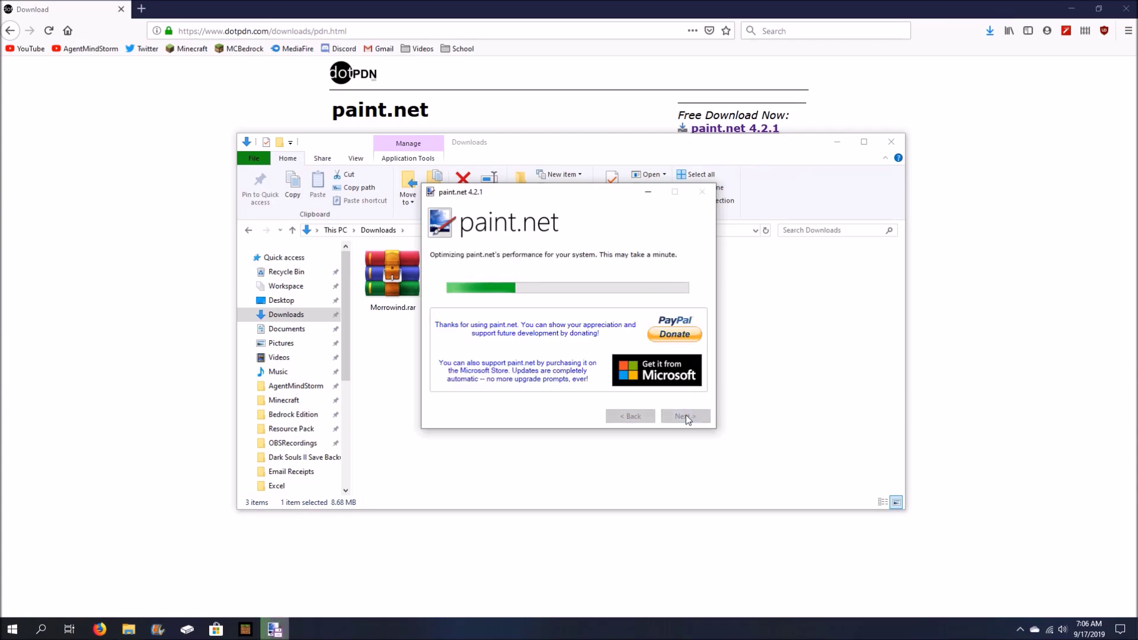
{"action": "left_click", "coordinate": [685, 416]}
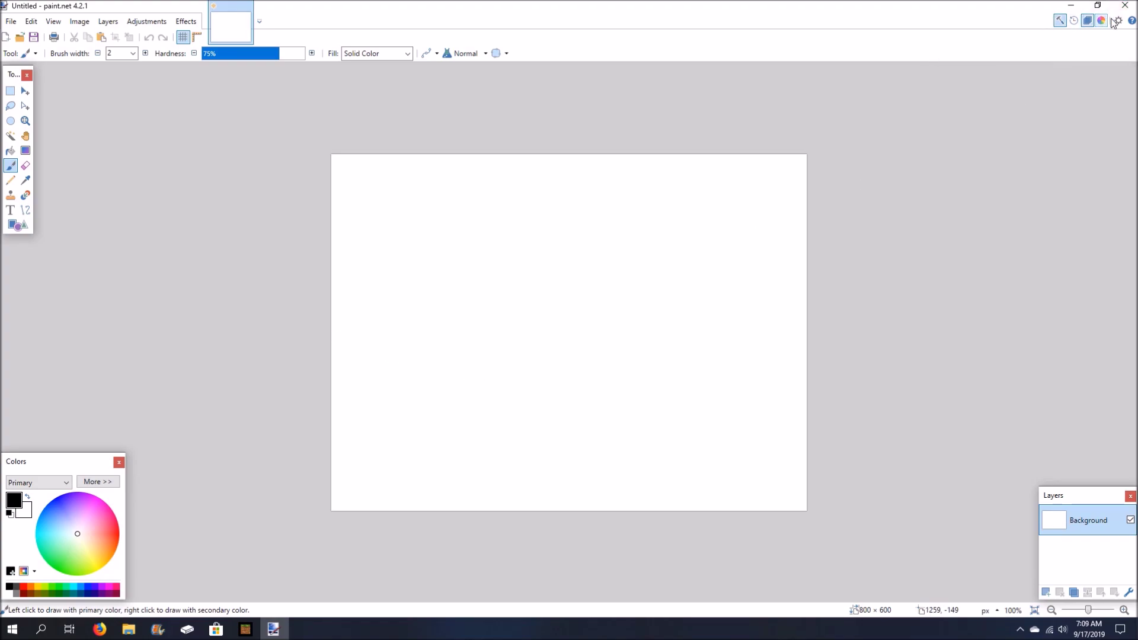
Hide the Tools, Layers and Colors windows, then show all three again.
{"action": "left_click", "coordinate": [1059, 20]}
{"action": "left_click", "coordinate": [1088, 21]}
{"action": "left_click", "coordinate": [1100, 20]}
{"action": "left_click", "coordinate": [1100, 20]}
{"action": "left_click", "coordinate": [1088, 22]}
{"action": "left_click", "coordinate": [1059, 21]}
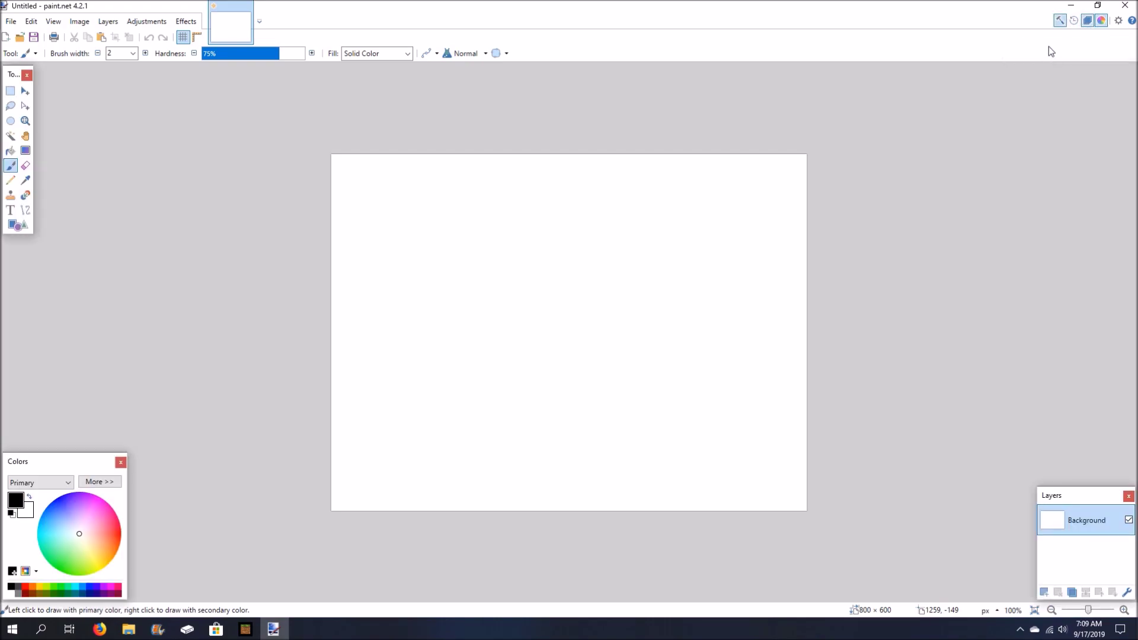
{"action": "left_click", "coordinate": [121, 461]}
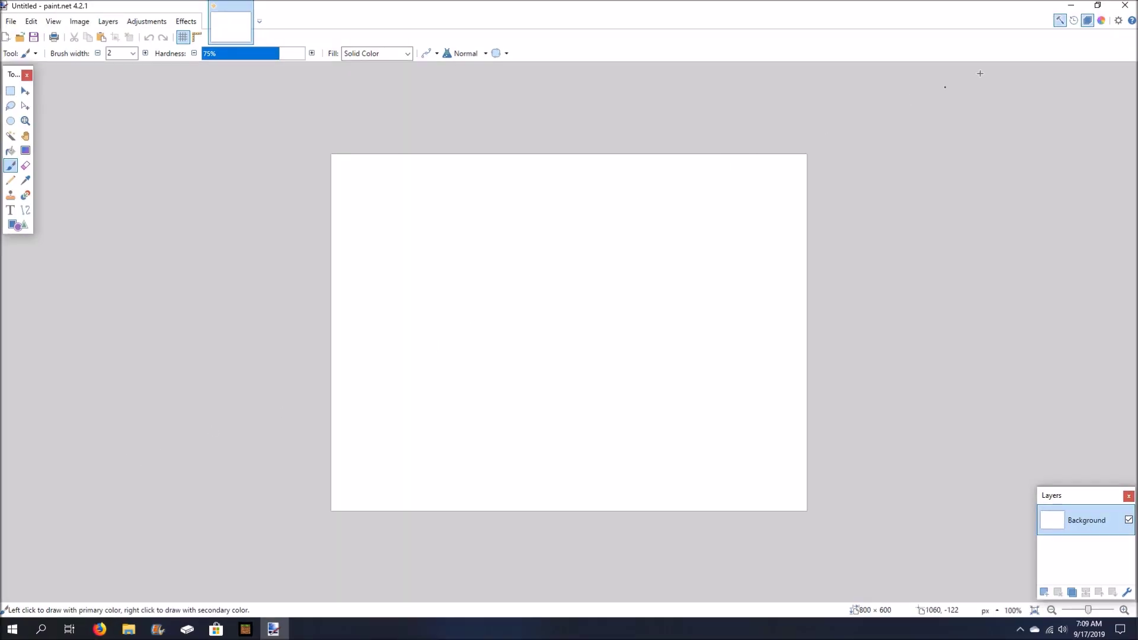
{"action": "left_click", "coordinate": [1102, 21]}
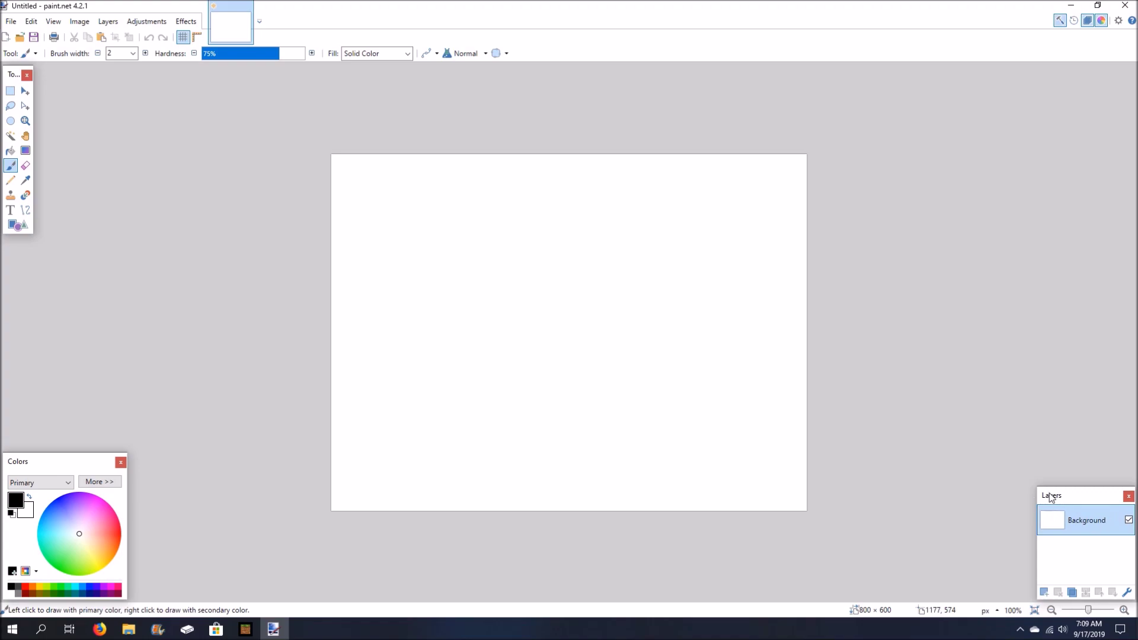
Move the Layers panel beside the canvas, then add, delete, duplicate and merge layers, leaving Layer 2.
{"action": "left_click_drag", "start_coordinate": [1069, 495], "coordinate": [970, 285]}
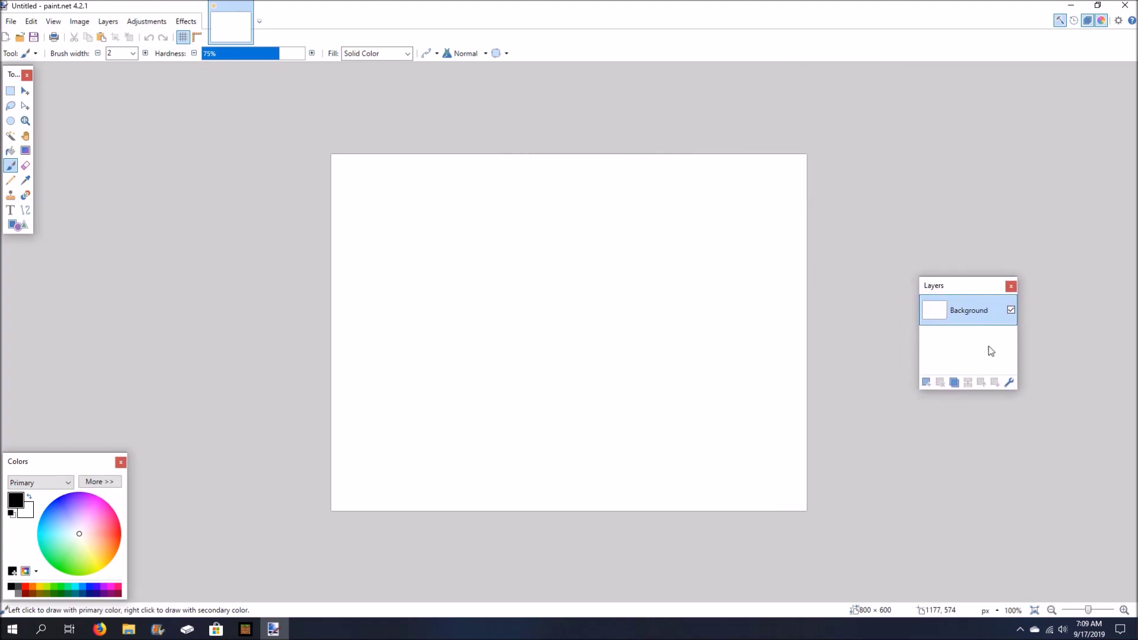
{"action": "left_click", "coordinate": [927, 385]}
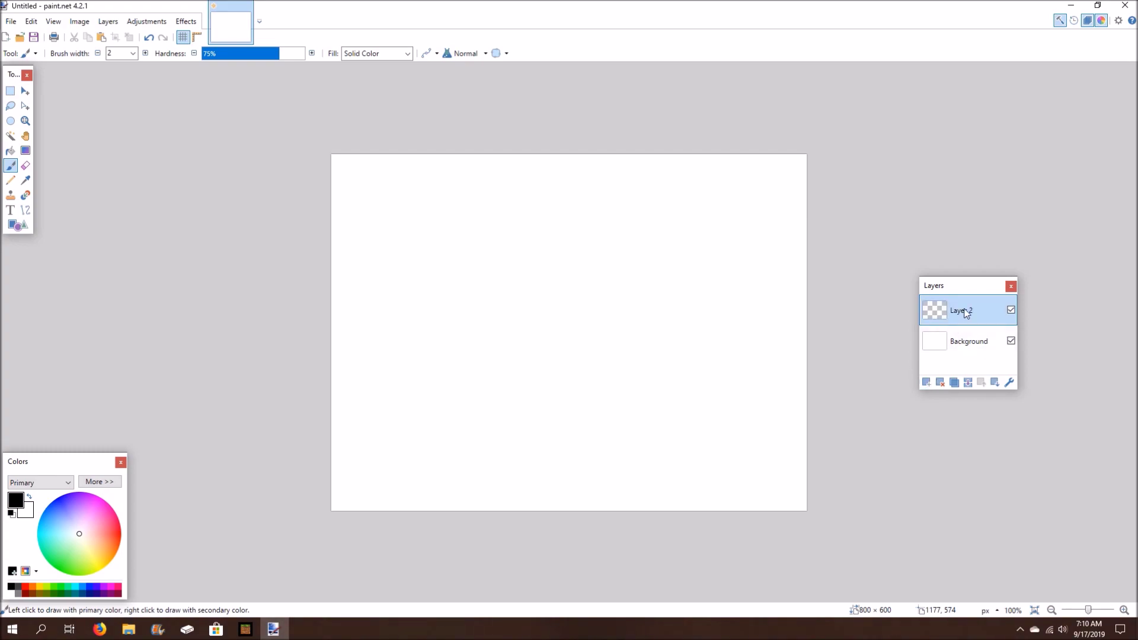
{"action": "left_click", "coordinate": [975, 335]}
{"action": "left_click", "coordinate": [941, 383]}
{"action": "left_click", "coordinate": [955, 383]}
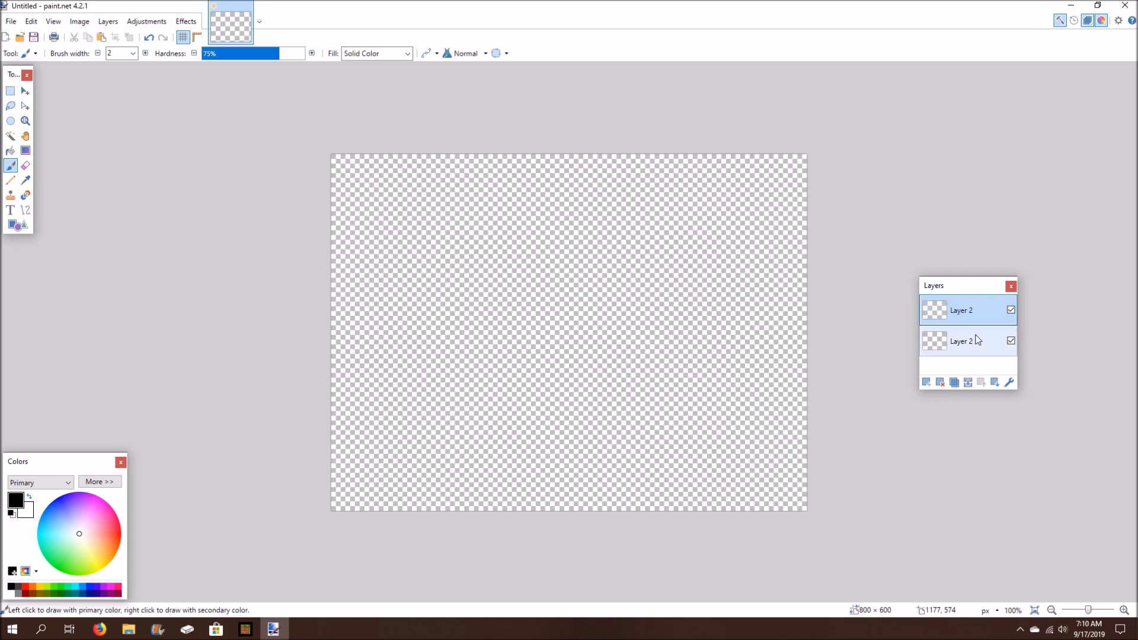
{"action": "left_click", "coordinate": [969, 382]}
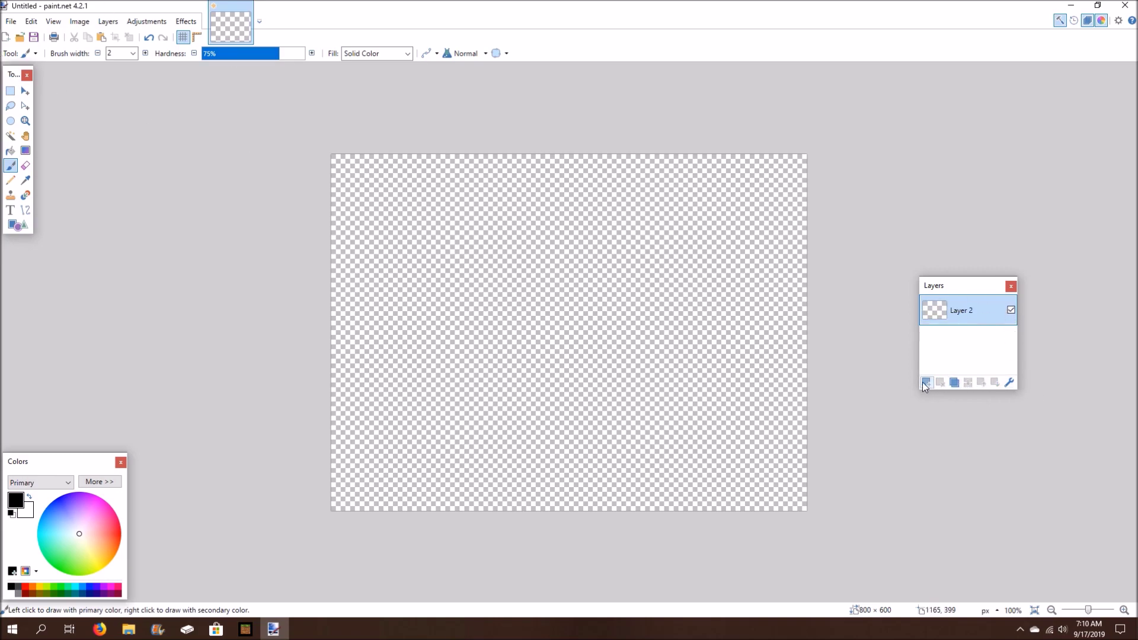
{"action": "left_click", "coordinate": [926, 383]}
{"action": "left_click", "coordinate": [941, 381]}
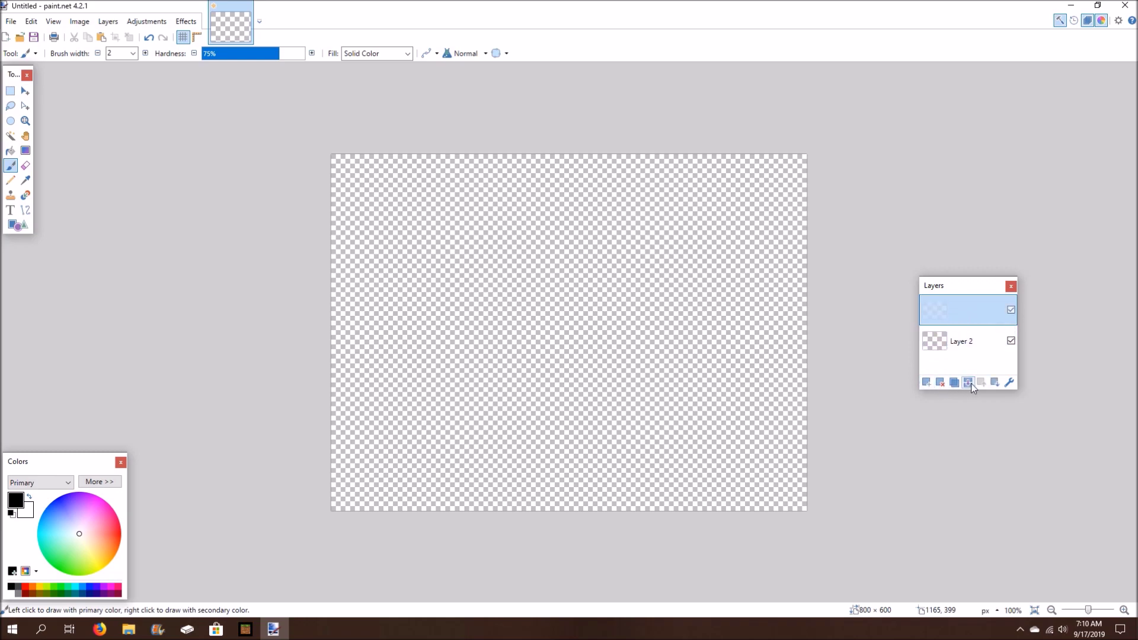
{"action": "left_click", "coordinate": [954, 381]}
{"action": "left_click", "coordinate": [968, 381]}
Duplicate Layer 2 and move the layers up and down repeatedly.
{"action": "left_click", "coordinate": [926, 382]}
{"action": "left_click", "coordinate": [996, 382]}
{"action": "left_click", "coordinate": [982, 382]}
{"action": "left_click", "coordinate": [995, 383]}
{"action": "left_click", "coordinate": [981, 382]}
{"action": "left_click", "coordinate": [996, 382]}
{"action": "left_click", "coordinate": [981, 382]}
{"action": "left_click", "coordinate": [995, 383]}
{"action": "left_click", "coordinate": [982, 382]}
{"action": "left_click", "coordinate": [996, 382]}
{"action": "left_click", "coordinate": [982, 382]}
{"action": "left_click", "coordinate": [995, 383]}
{"action": "left_click", "coordinate": [981, 382]}
{"action": "left_click", "coordinate": [995, 382]}
{"action": "left_click", "coordinate": [981, 382]}
{"action": "left_click", "coordinate": [995, 382]}
{"action": "left_click", "coordinate": [982, 383]}
{"action": "left_click", "coordinate": [995, 382]}
{"action": "left_click", "coordinate": [982, 382]}
{"action": "left_click", "coordinate": [996, 382]}
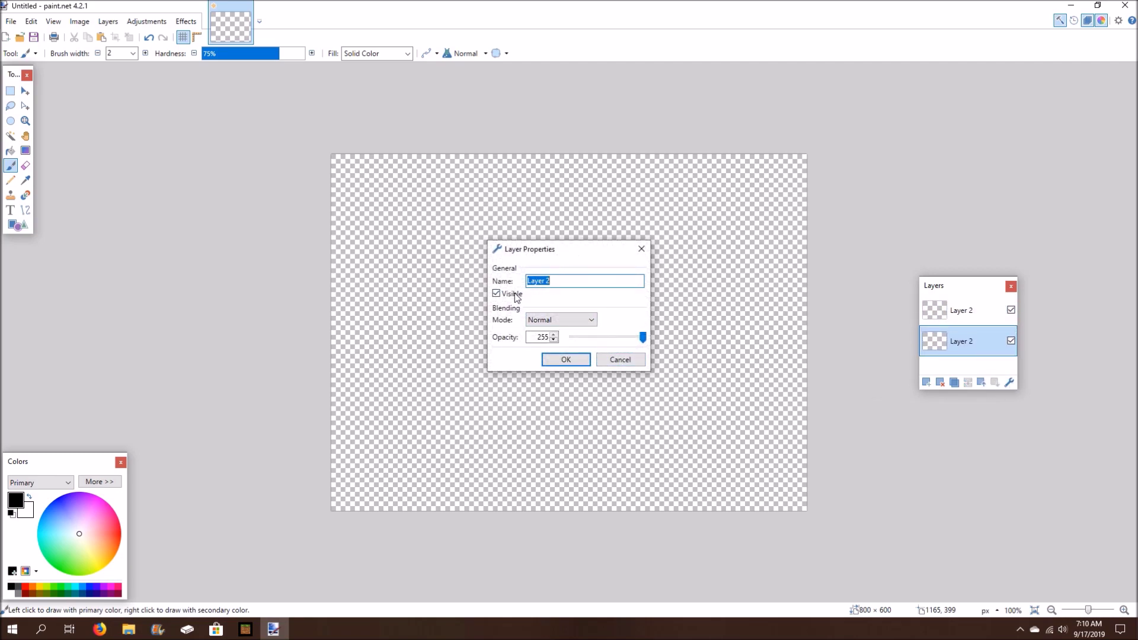
Try changing the layer name and opacity in Layer Properties, then cancel.
{"action": "left_click", "coordinate": [557, 286]}
{"action": "mouse_move", "coordinate": [644, 343]}
{"action": "left_mouse_down"}
{"action": "mouse_move", "coordinate": [573, 349]}
{"action": "mouse_move", "coordinate": [645, 350]}
{"action": "left_mouse_up"}
{"action": "left_click", "coordinate": [611, 360]}
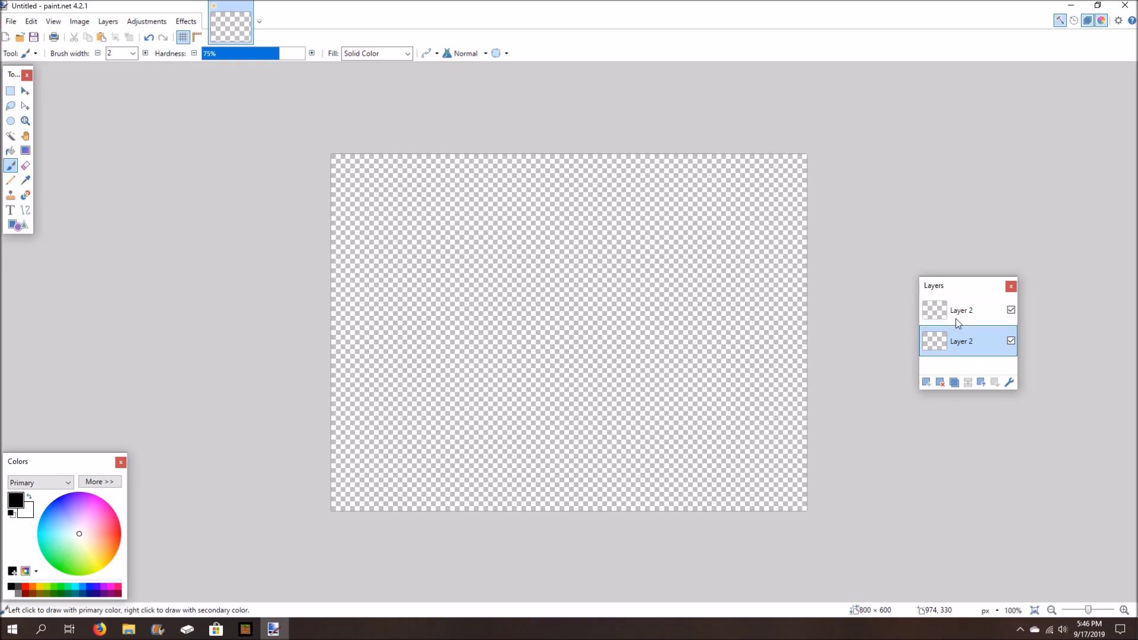
Reorder the two Layer 2 layers and toggle the visibility of each.
{"action": "left_click_drag", "start_coordinate": [986, 345], "coordinate": [986, 312]}
{"action": "left_click", "coordinate": [1011, 341]}
{"action": "left_click", "coordinate": [1011, 310]}
{"action": "left_click_drag", "start_coordinate": [971, 311], "coordinate": [968, 353]}
Make the primary colour pink FF6DAE and paint curly pink loops on the canvas.
{"action": "left_click", "coordinate": [96, 481]}
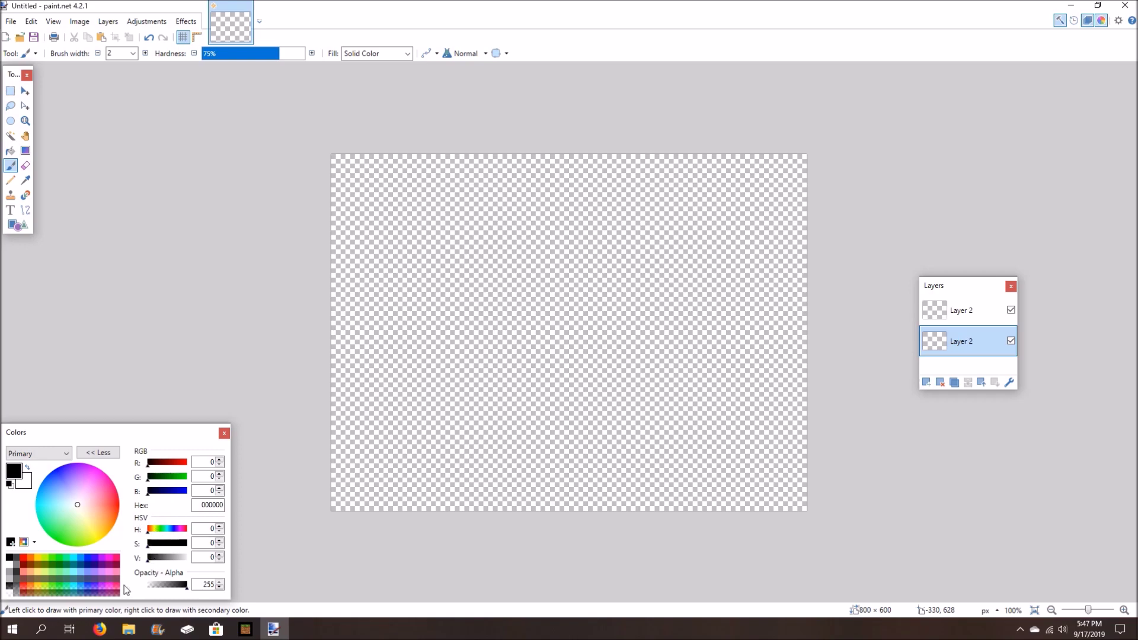
{"action": "mouse_move", "coordinate": [185, 588]}
{"action": "left_mouse_down"}
{"action": "mouse_move", "coordinate": [140, 587]}
{"action": "mouse_move", "coordinate": [192, 591]}
{"action": "left_mouse_up"}
{"action": "left_click", "coordinate": [107, 507]}
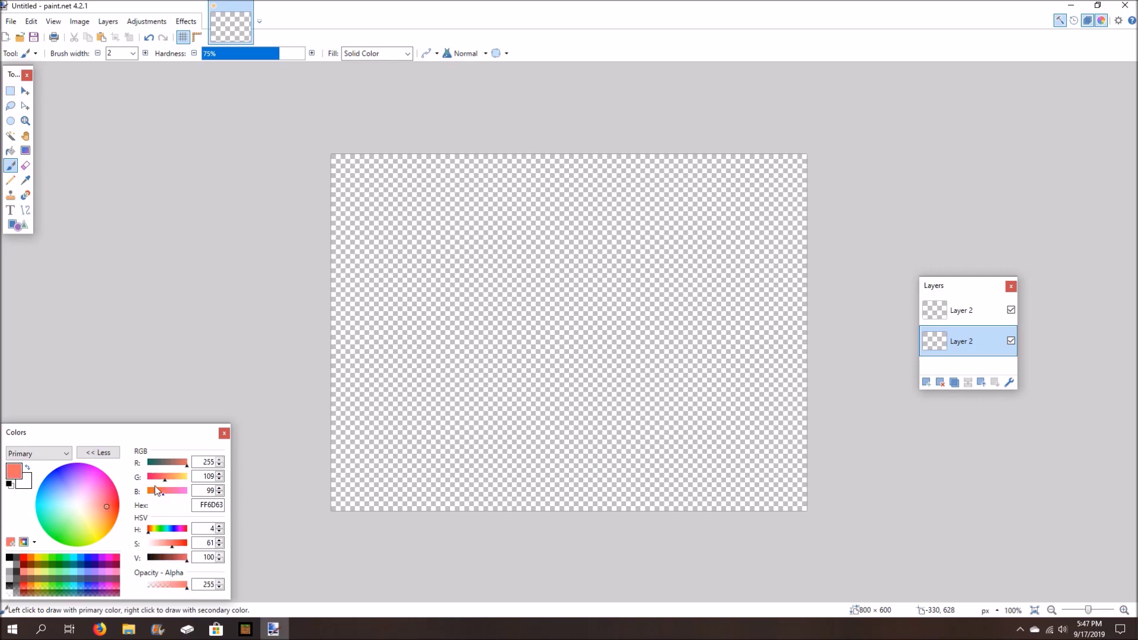
{"action": "left_click_drag", "start_coordinate": [166, 491], "coordinate": [174, 491]}
{"action": "mouse_move", "coordinate": [446, 265]}
{"action": "left_mouse_down"}
{"action": "mouse_move", "coordinate": [516, 388]}
{"action": "mouse_move", "coordinate": [558, 388]}
{"action": "mouse_move", "coordinate": [569, 427]}
{"action": "mouse_move", "coordinate": [522, 471]}
{"action": "mouse_move", "coordinate": [605, 431]}
{"action": "left_mouse_up"}
{"action": "left_click", "coordinate": [28, 469]}
{"action": "mouse_move", "coordinate": [646, 336]}
{"action": "left_mouse_down"}
{"action": "mouse_move", "coordinate": [639, 363]}
{"action": "mouse_move", "coordinate": [669, 402]}
{"action": "left_mouse_up"}
Set the secondary colour to orange FF6D3A and draw a thin orange line.
{"action": "left_click", "coordinate": [28, 467]}
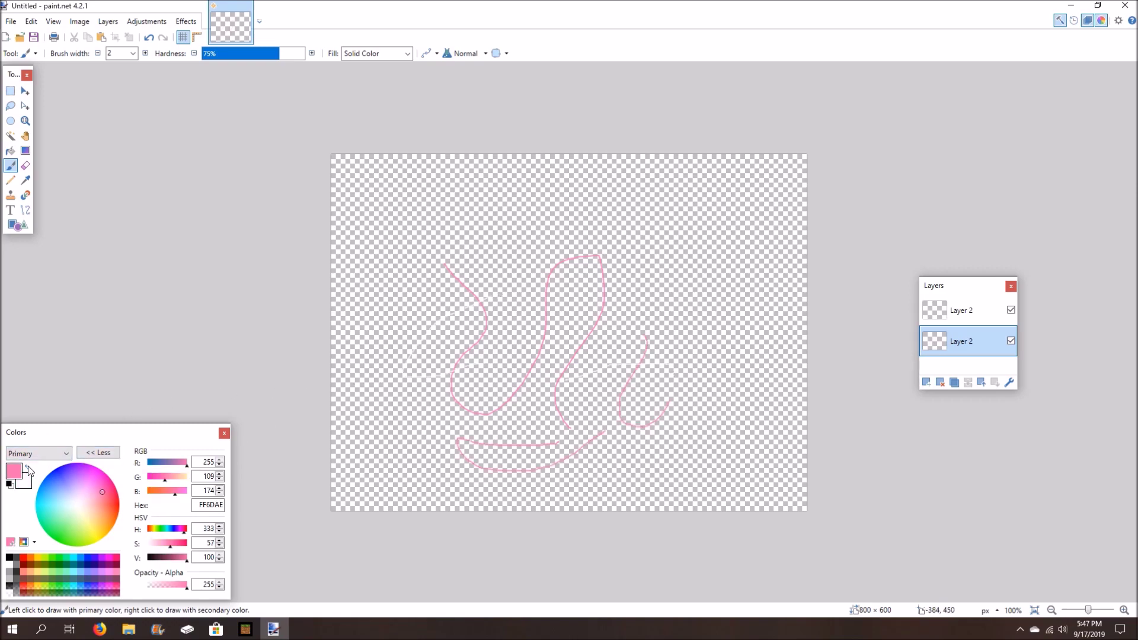
{"action": "left_click", "coordinate": [27, 467]}
{"action": "left_click", "coordinate": [28, 467]}
{"action": "left_click", "coordinate": [28, 467]}
{"action": "left_click", "coordinate": [40, 462]}
{"action": "left_click", "coordinate": [38, 473]}
{"action": "left_click_drag", "start_coordinate": [175, 491], "coordinate": [157, 491]}
{"action": "left_click_drag", "start_coordinate": [461, 420], "coordinate": [534, 303]}
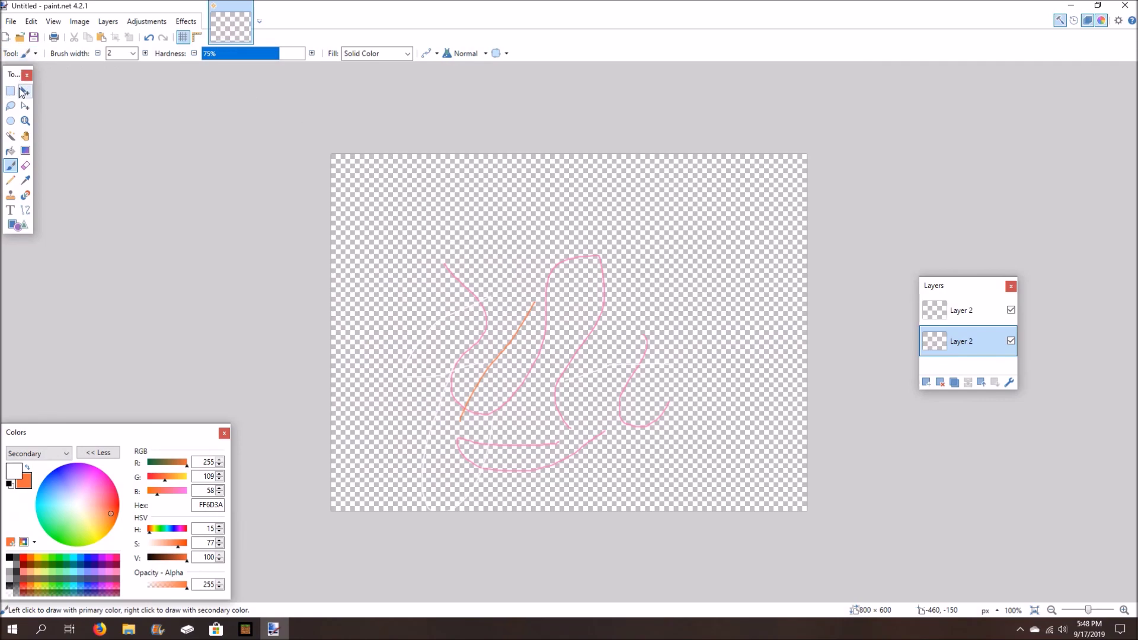
{"action": "left_click", "coordinate": [10, 184]}
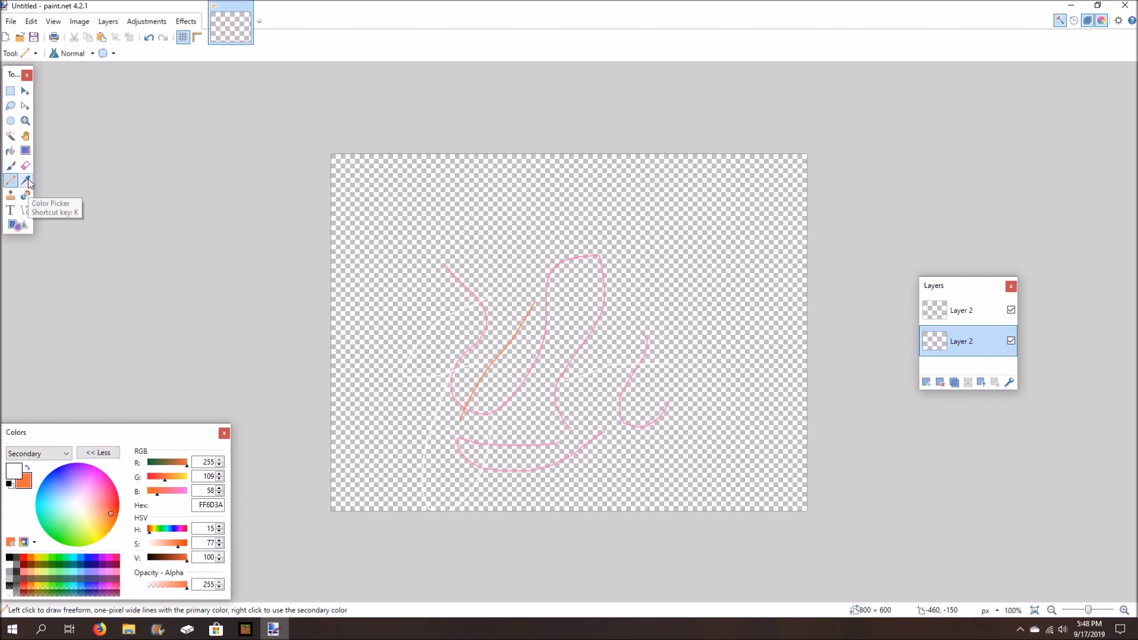
{"action": "left_click", "coordinate": [27, 180]}
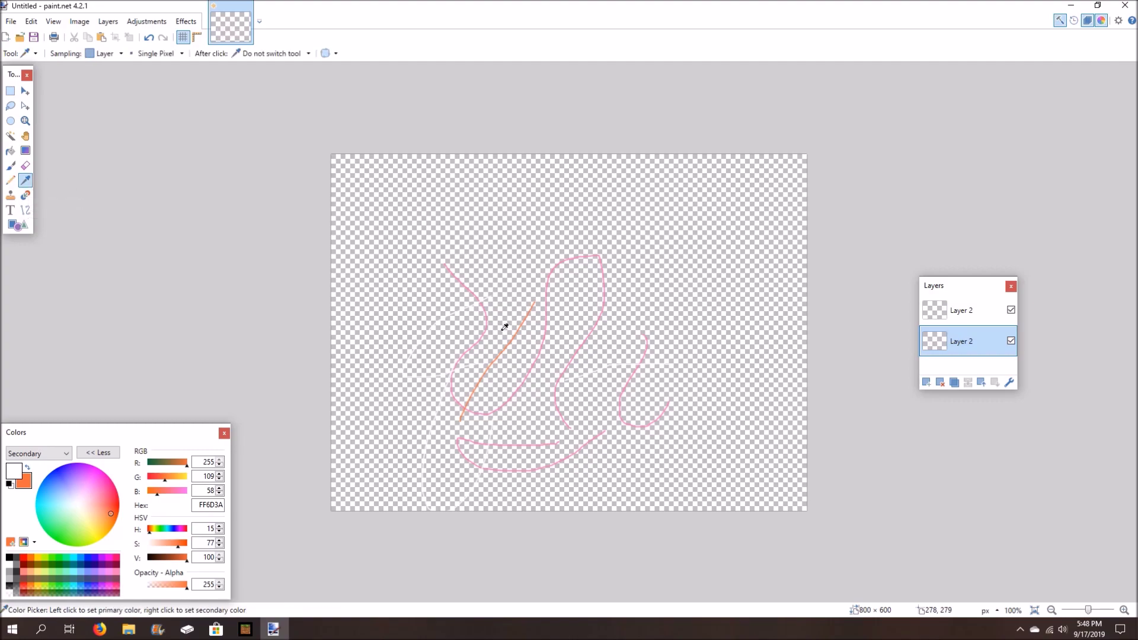
Zoom in and sample the pink and orange strokes as working colours with the Color Picker.
{"action": "scroll", "coordinate": [504, 330], "scroll_direction": "up", "scroll_amount": 10}
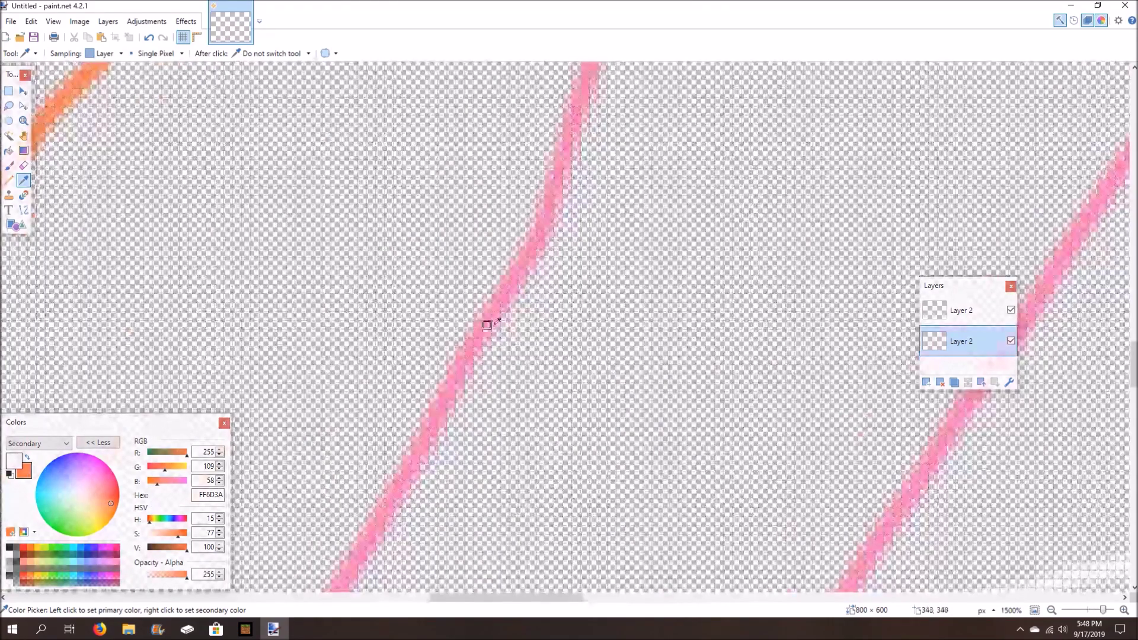
{"action": "left_click", "coordinate": [474, 338]}
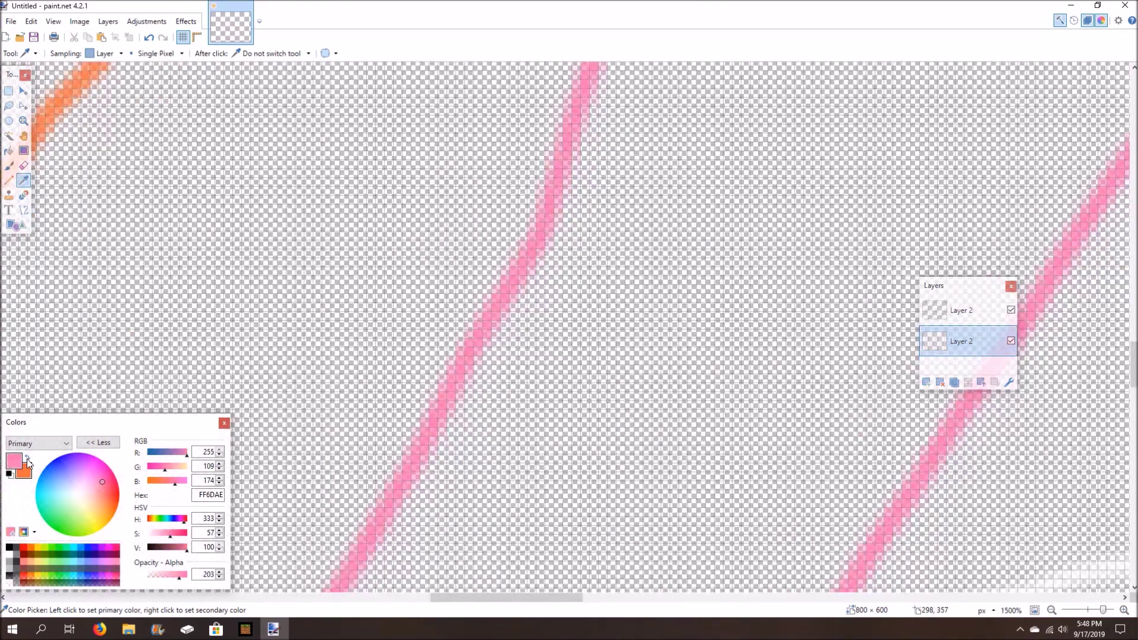
{"action": "right_click", "coordinate": [426, 439]}
{"action": "right_click", "coordinate": [59, 108]}
{"action": "left_click_drag", "start_coordinate": [95, 427], "coordinate": [92, 287]}
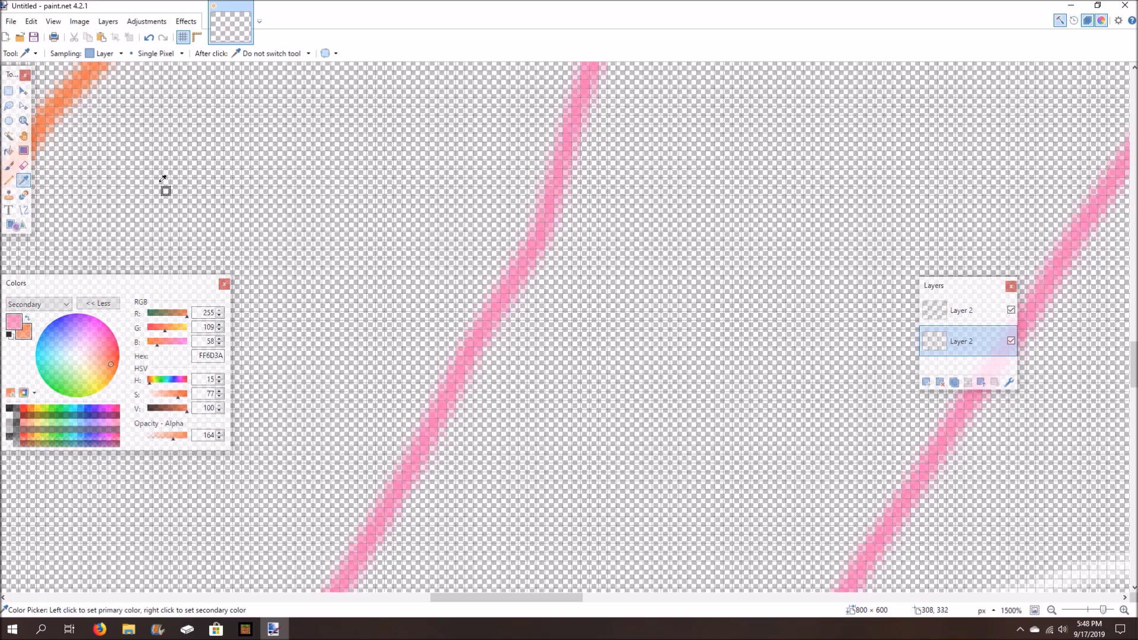
{"action": "right_click", "coordinate": [52, 100]}
Swap so orange FF6D3A is primary and pink is secondary, then choose the Paint Bucket.
{"action": "key", "text": "x"}
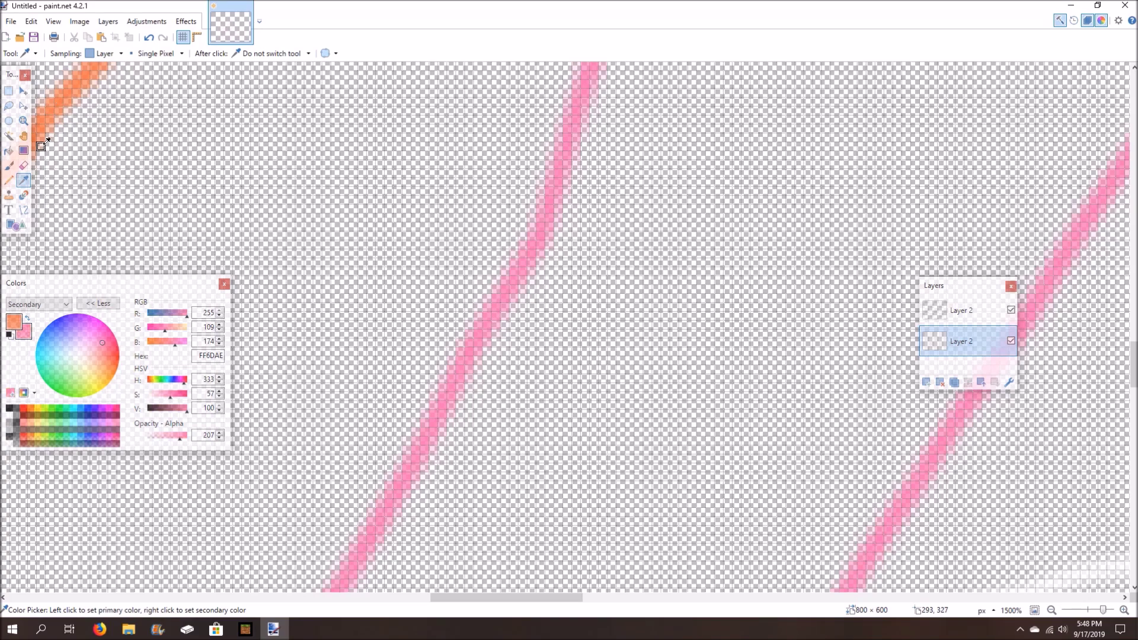
{"action": "left_click", "coordinate": [8, 91]}
{"action": "left_click", "coordinate": [8, 151]}
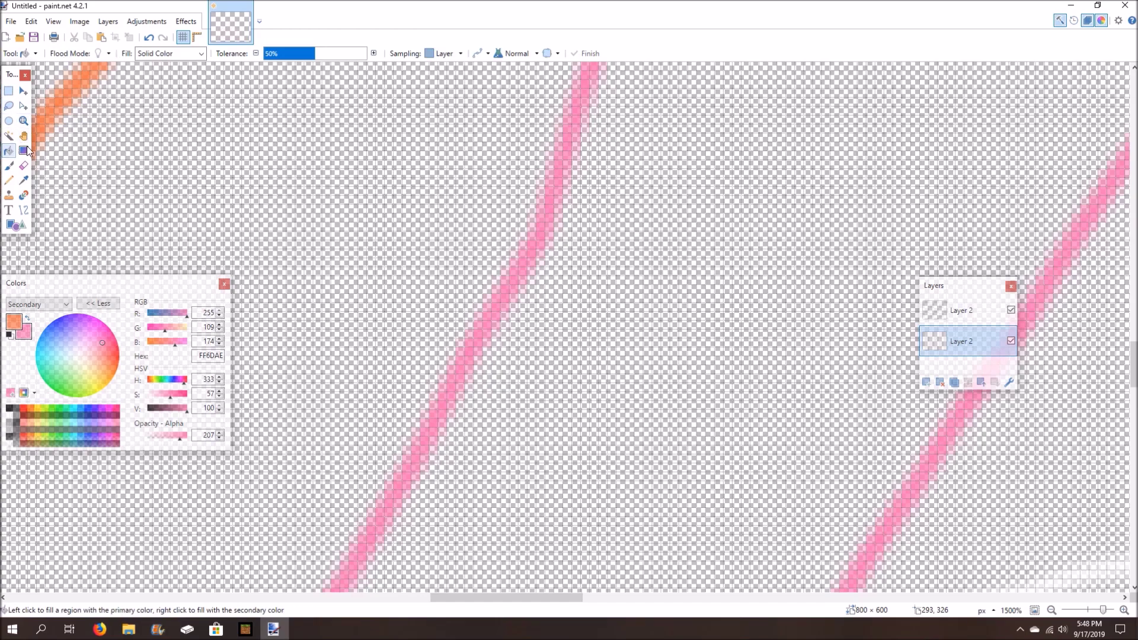
{"action": "scroll", "coordinate": [85, 159], "scroll_direction": "up", "scroll_amount": 2}
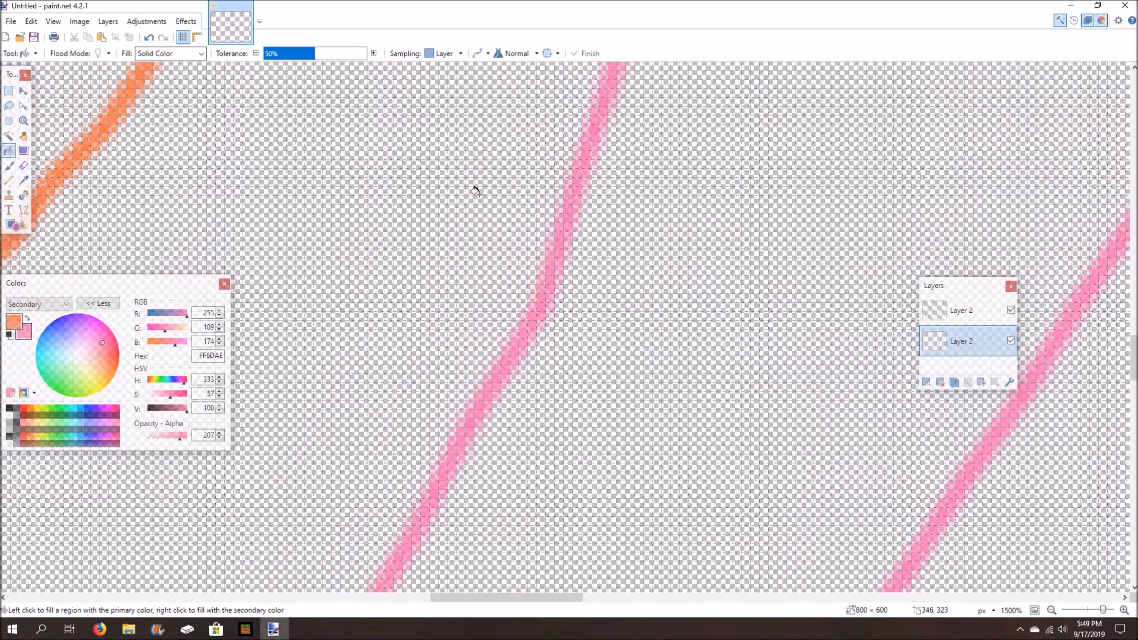
Set the Color Picker's After click option to 'Switch to previous tool' and sample the pink stroke.
{"action": "left_click", "coordinate": [24, 181]}
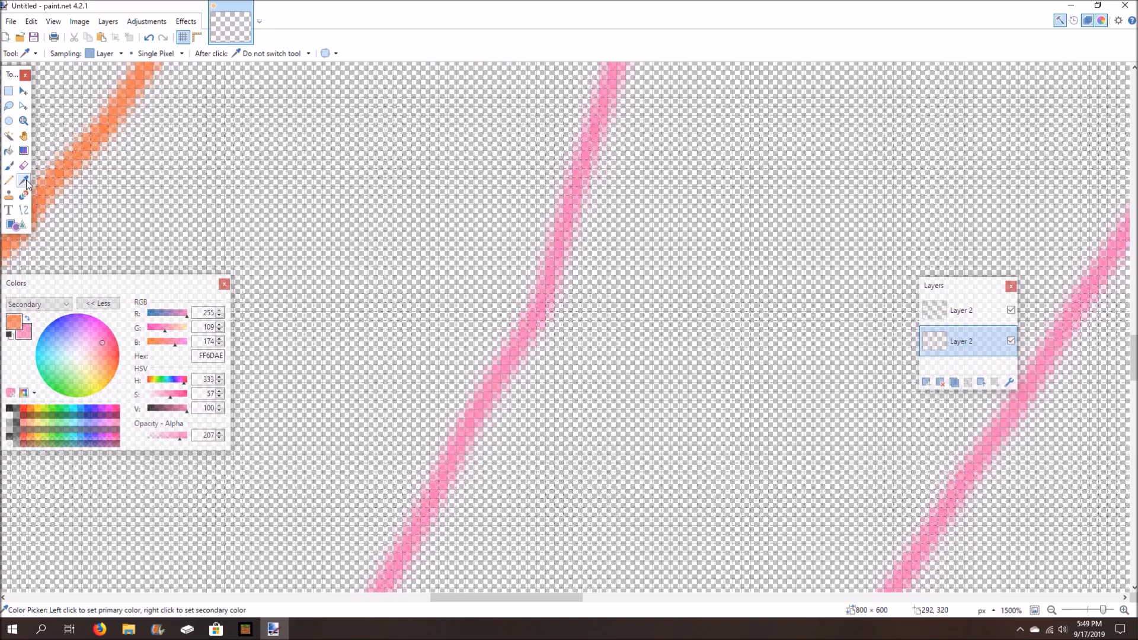
{"action": "left_click", "coordinate": [309, 54]}
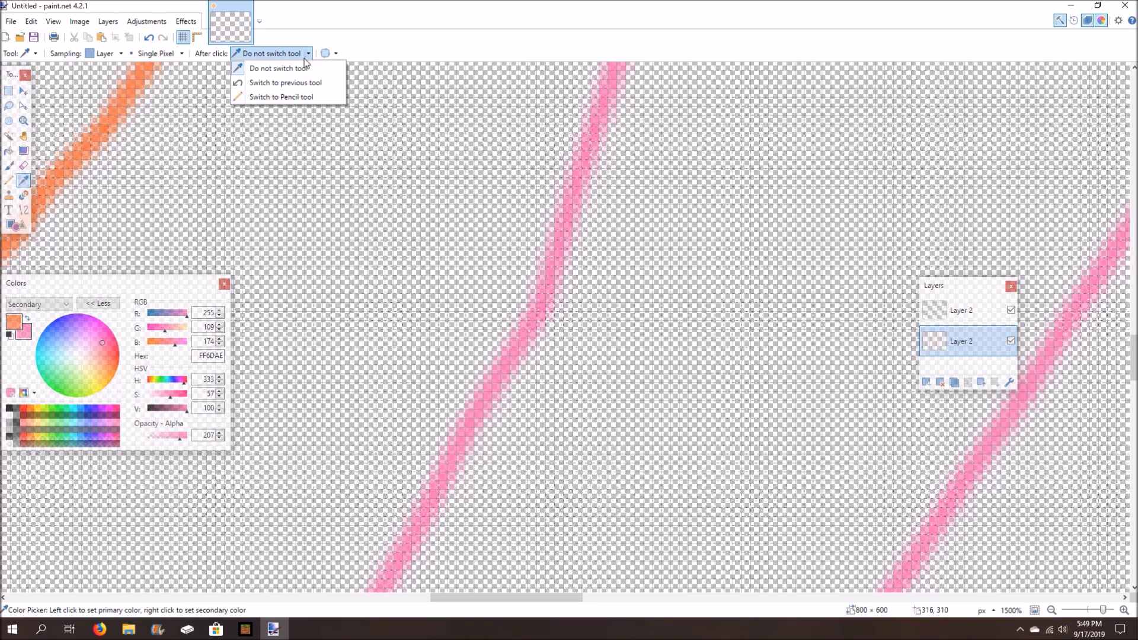
{"action": "left_click", "coordinate": [306, 84]}
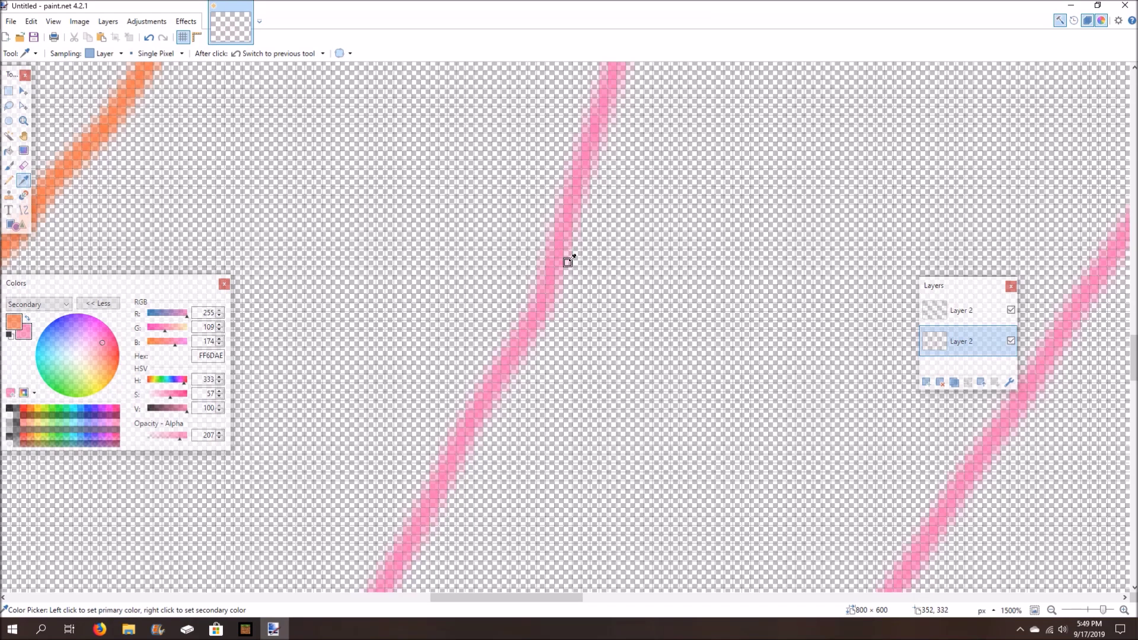
{"action": "left_click", "coordinate": [545, 262]}
With the Pencil active, re-sample pink FF6DAE using K, then save the image.
{"action": "left_click", "coordinate": [9, 181]}
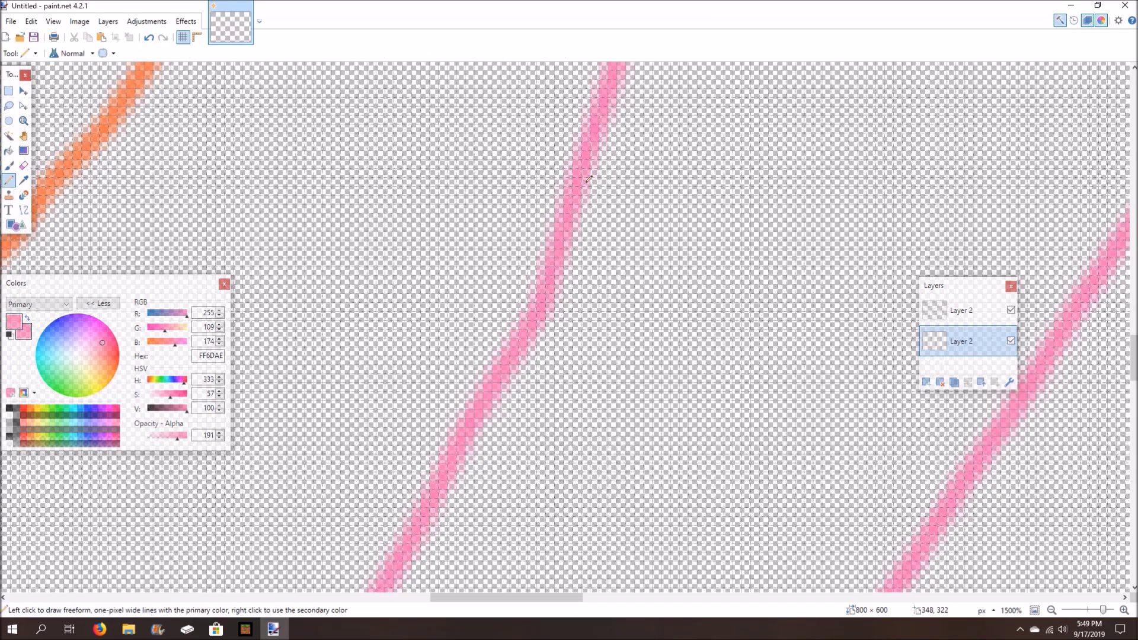
{"action": "key", "text": "k"}
{"action": "left_click", "coordinate": [568, 217]}
{"action": "key", "text": "k"}
{"action": "left_click", "coordinate": [567, 223]}
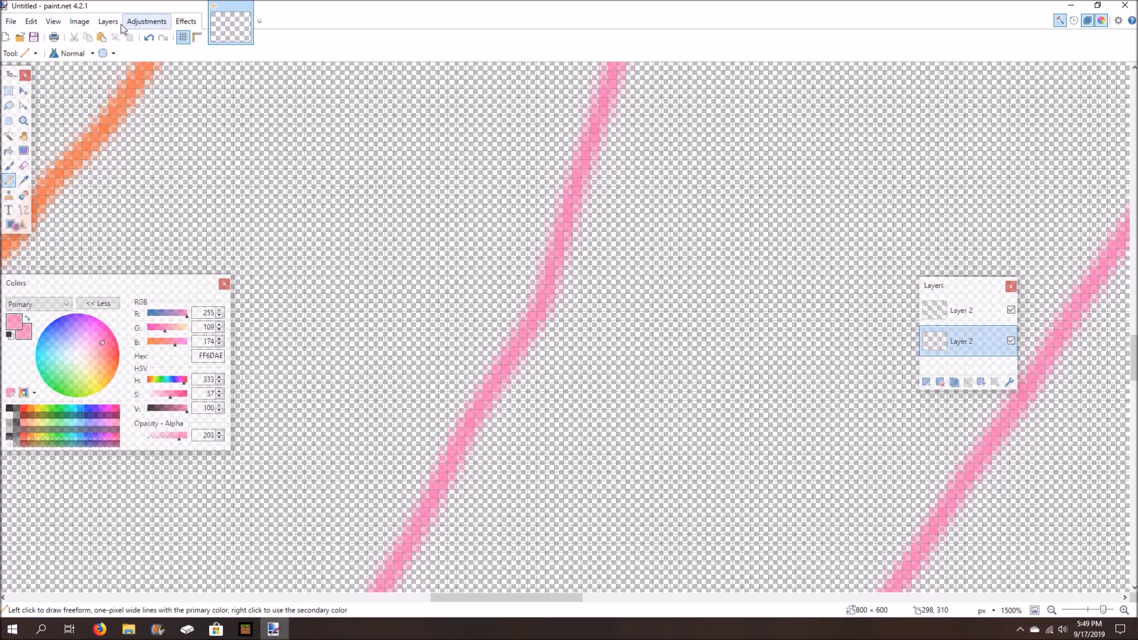
{"action": "left_click", "coordinate": [34, 39]}
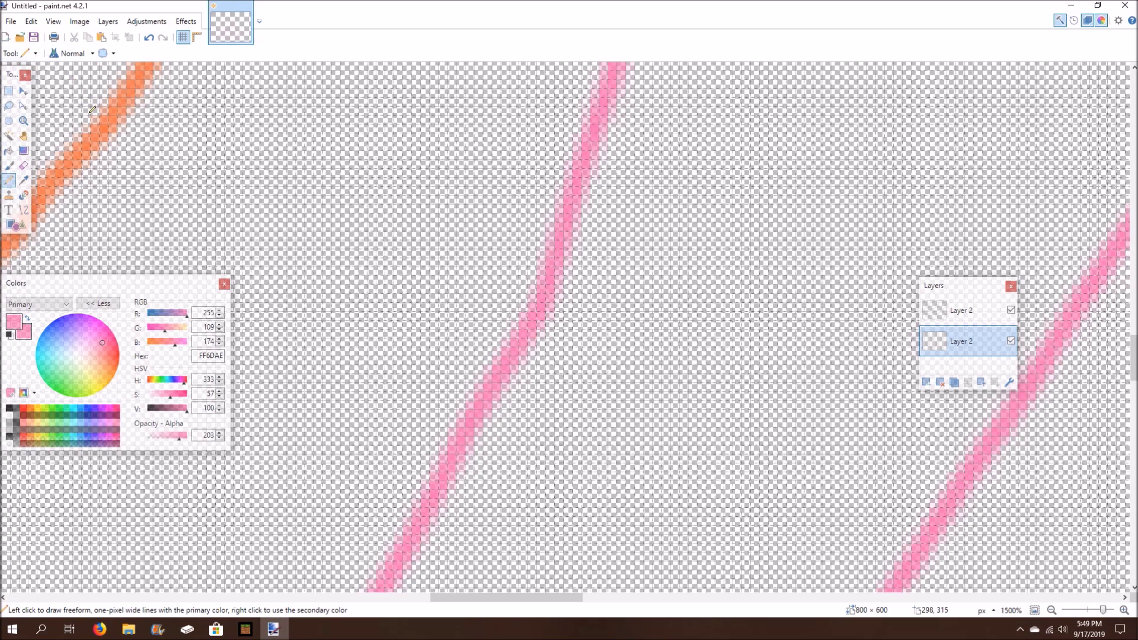
Create a new image with width 16 and height 16.
{"action": "left_click", "coordinate": [6, 43]}
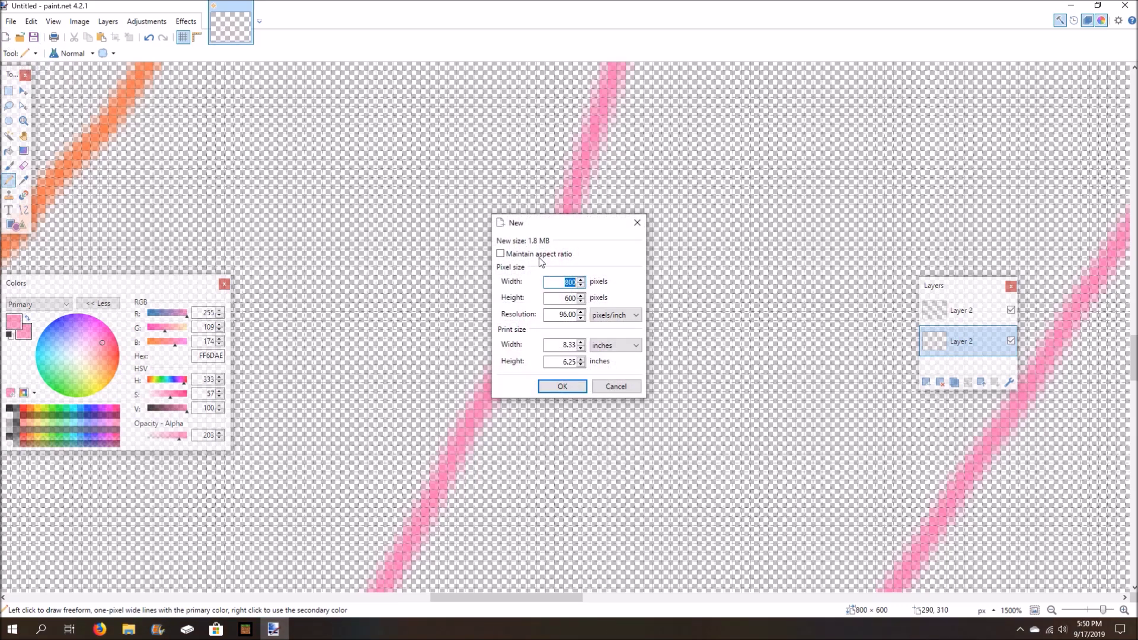
{"action": "type", "text": "16"}
{"action": "left_click", "coordinate": [569, 298]}
{"action": "type", "text": "16"}
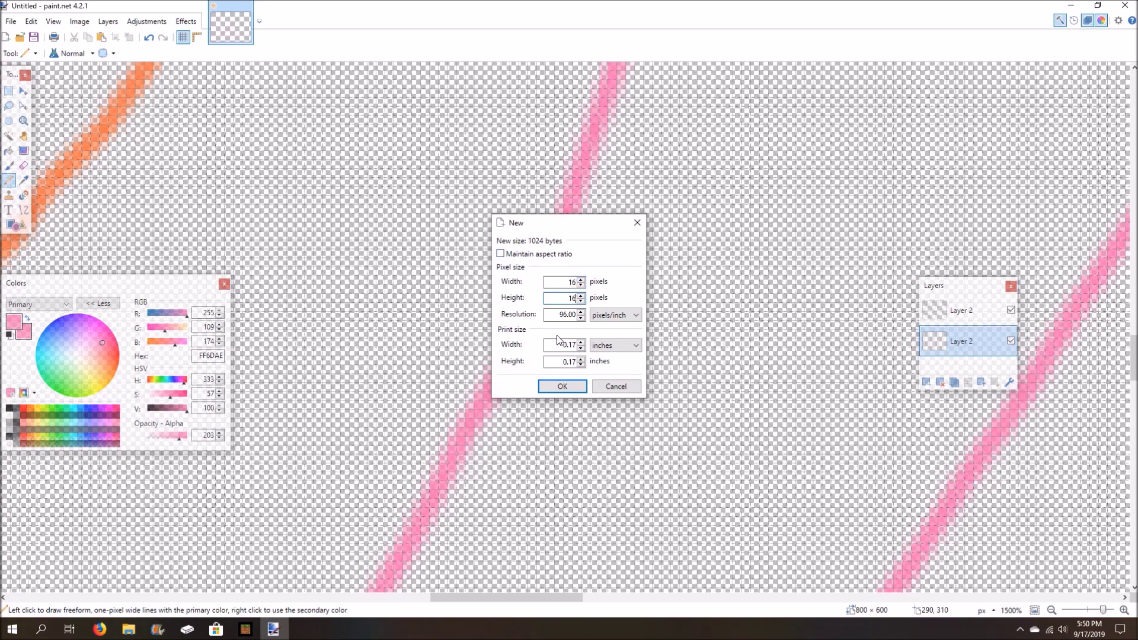
{"action": "left_click", "coordinate": [583, 389]}
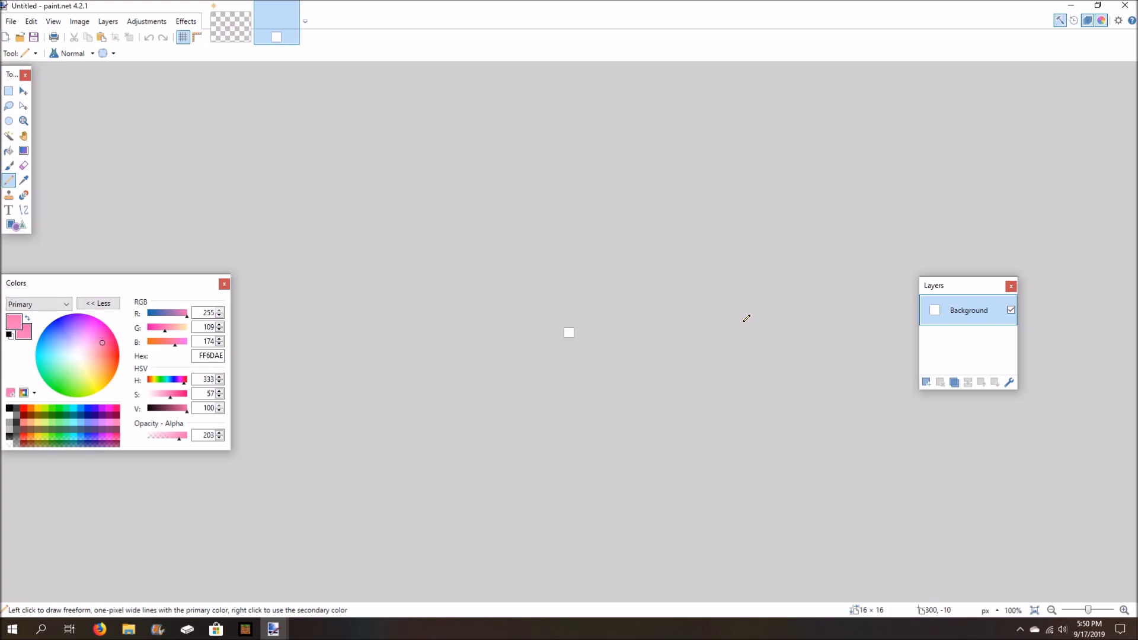
Zoom in, turn on the pixel grid, and delete the white background with Ctrl+A, Delete.
{"action": "scroll", "coordinate": [564, 323], "scroll_direction": "up", "scroll_amount": 10}
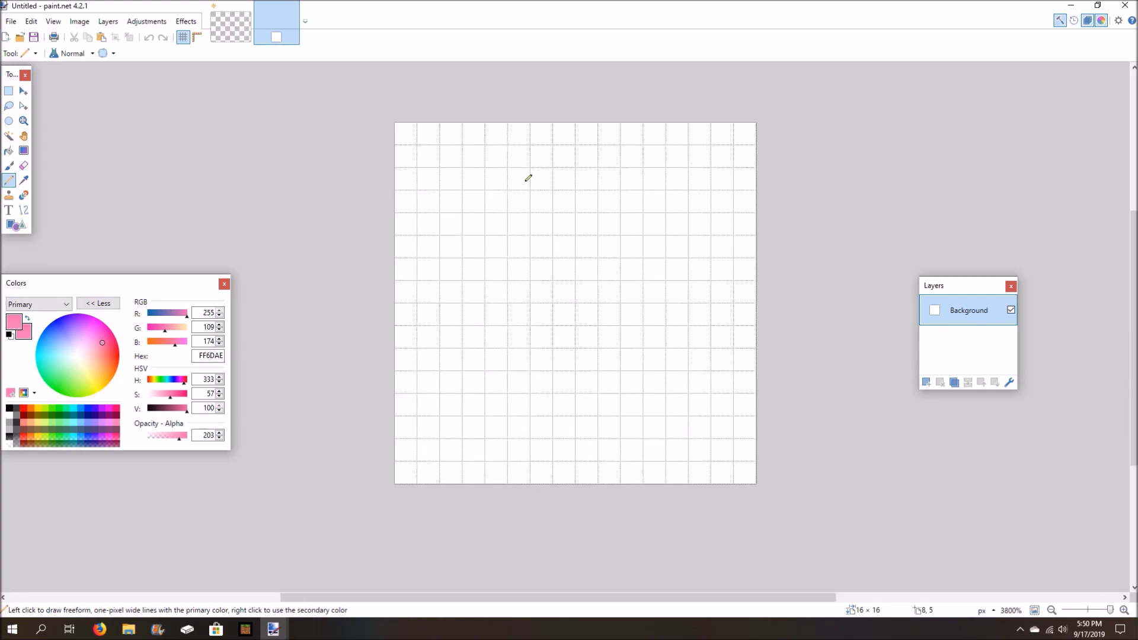
{"action": "left_click", "coordinate": [196, 37]}
{"action": "left_click", "coordinate": [184, 38]}
{"action": "left_click", "coordinate": [184, 38]}
{"action": "left_click", "coordinate": [184, 38]}
{"action": "left_click", "coordinate": [183, 37]}
{"action": "key", "text": "ctrl+r"}
{"action": "left_click", "coordinate": [183, 39]}
{"action": "double_click", "coordinate": [184, 40]}
{"action": "left_click", "coordinate": [183, 40]}
{"action": "left_click", "coordinate": [184, 40]}
{"action": "left_click", "coordinate": [184, 40]}
{"action": "double_click", "coordinate": [184, 40]}
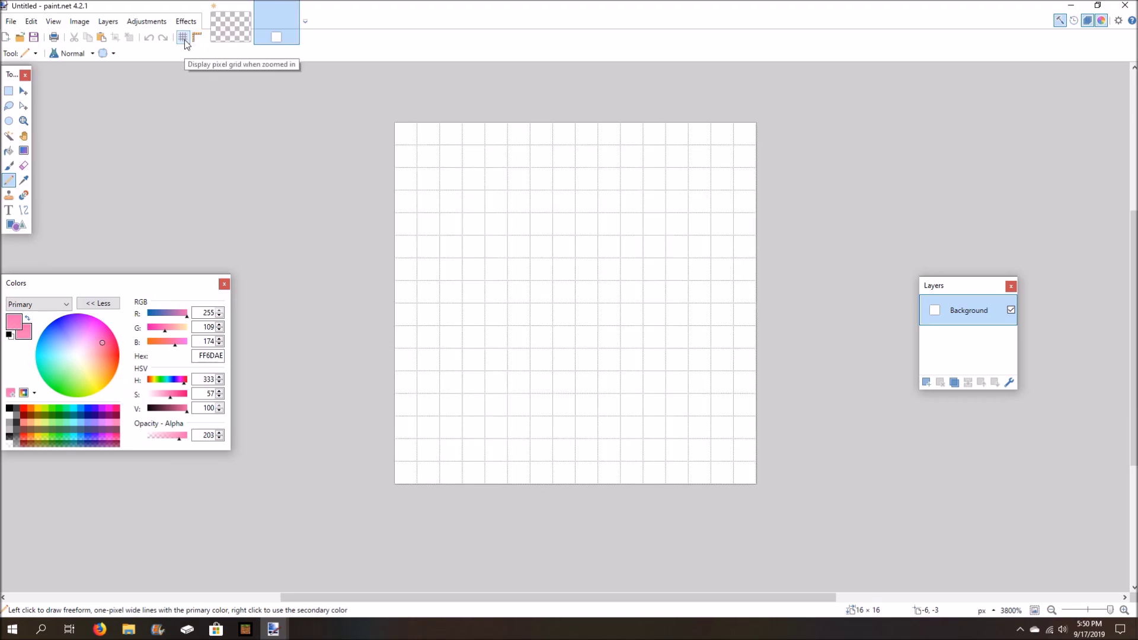
{"action": "key", "text": "ctrl+a"}
{"action": "key", "text": "Delete"}
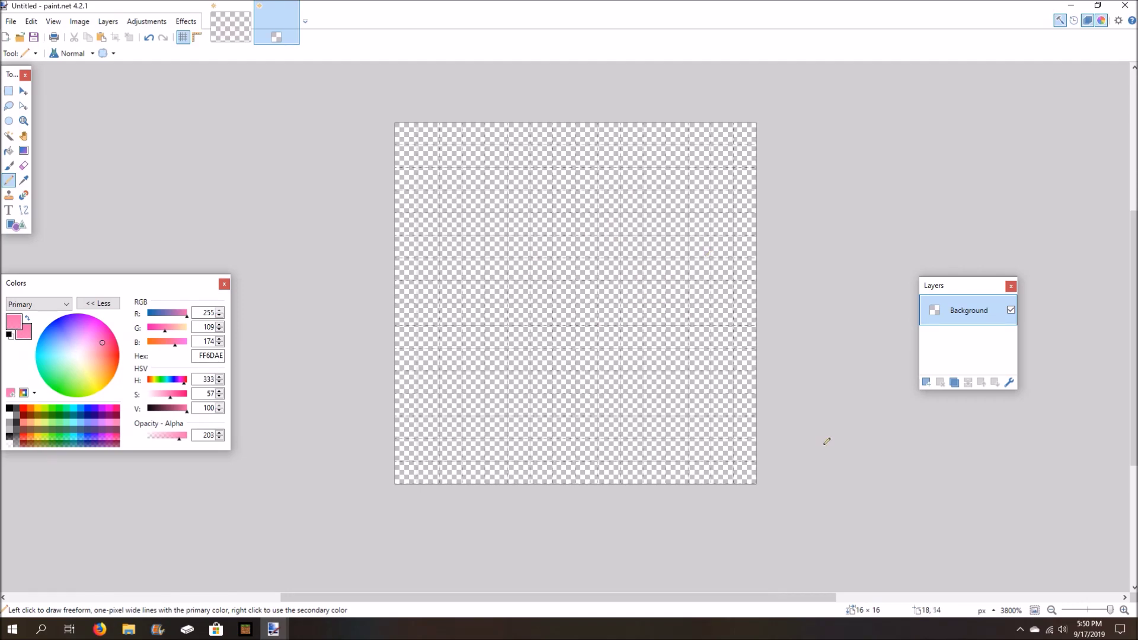
Draw a pixel-art face with deep green eyes, smile and nose inside a pink outline.
{"action": "mouse_move", "coordinate": [88, 360]}
{"action": "left_mouse_down"}
{"action": "mouse_move", "coordinate": [57, 368]}
{"action": "mouse_move", "coordinate": [65, 385]}
{"action": "mouse_move", "coordinate": [51, 378]}
{"action": "left_mouse_up"}
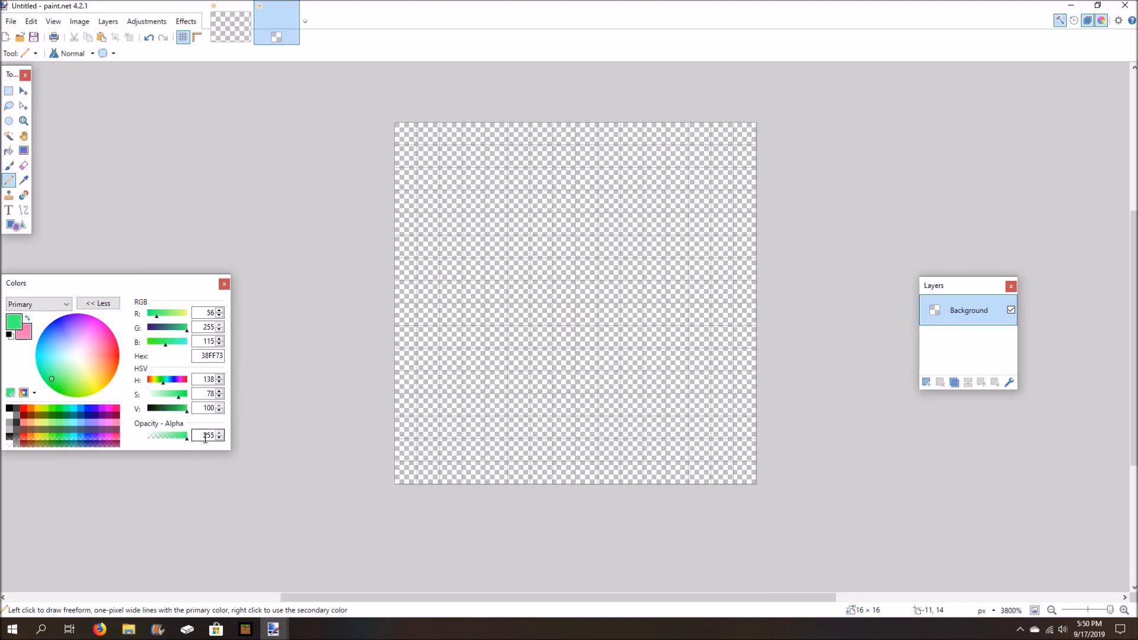
{"action": "left_click_drag", "start_coordinate": [183, 329], "coordinate": [174, 329]}
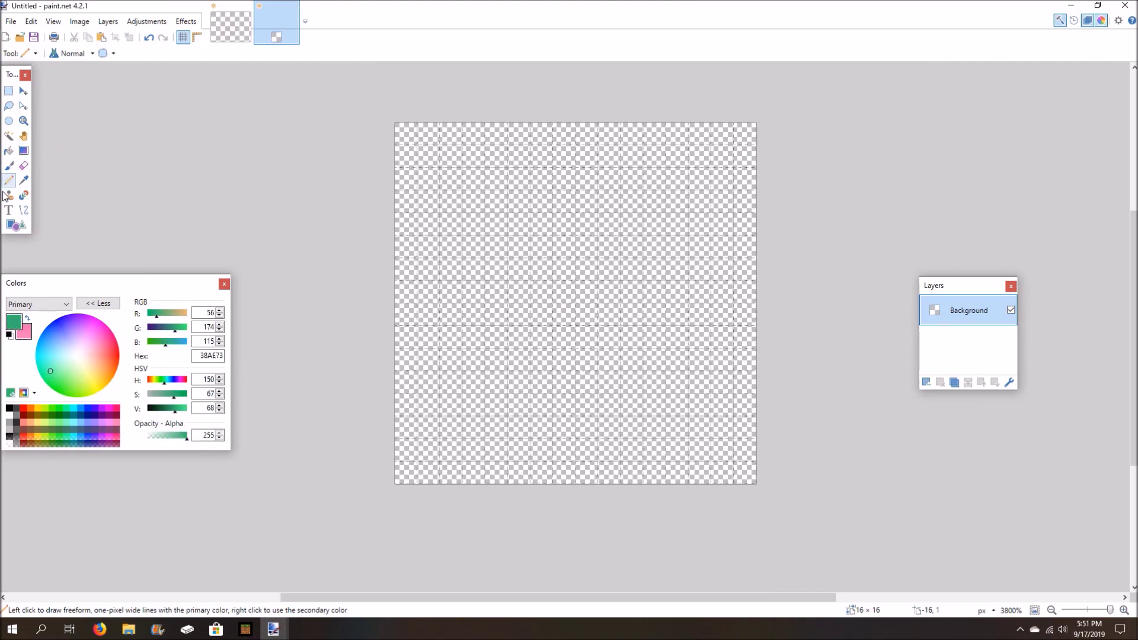
{"action": "left_click", "coordinate": [518, 245]}
{"action": "left_click", "coordinate": [632, 253]}
{"action": "mouse_move", "coordinate": [467, 323]}
{"action": "left_mouse_down"}
{"action": "mouse_move", "coordinate": [509, 361]}
{"action": "mouse_move", "coordinate": [608, 377]}
{"action": "mouse_move", "coordinate": [682, 345]}
{"action": "mouse_move", "coordinate": [707, 314]}
{"action": "left_mouse_up"}
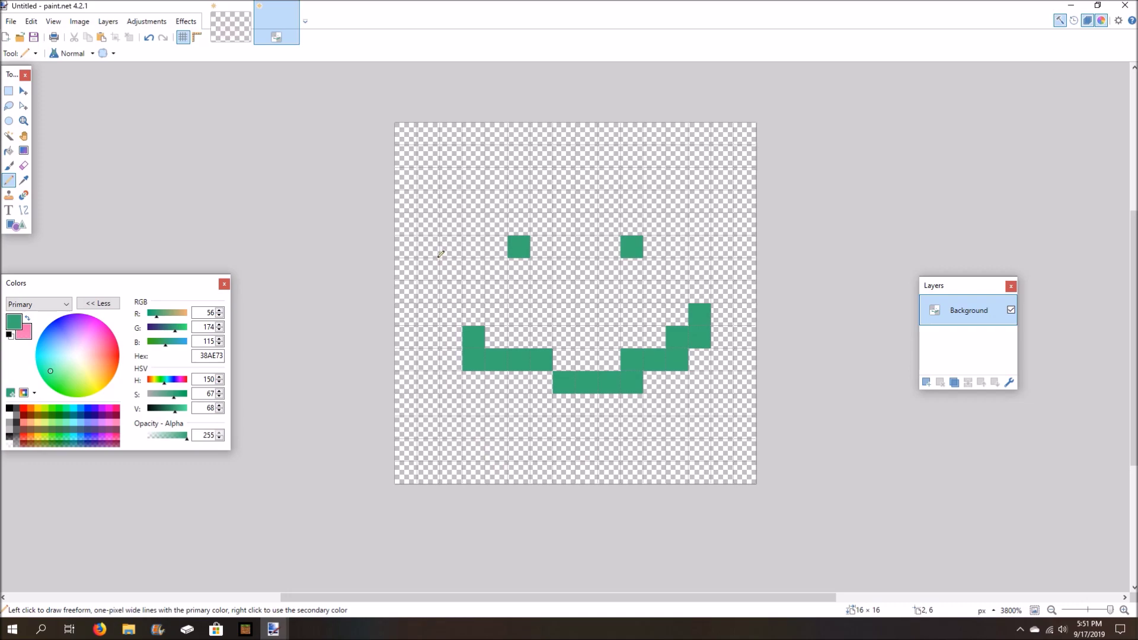
{"action": "mouse_move", "coordinate": [405, 269]}
{"action": "left_mouse_down"}
{"action": "mouse_move", "coordinate": [485, 185]}
{"action": "mouse_move", "coordinate": [577, 170]}
{"action": "mouse_move", "coordinate": [690, 185]}
{"action": "mouse_move", "coordinate": [764, 217]}
{"action": "left_mouse_up"}
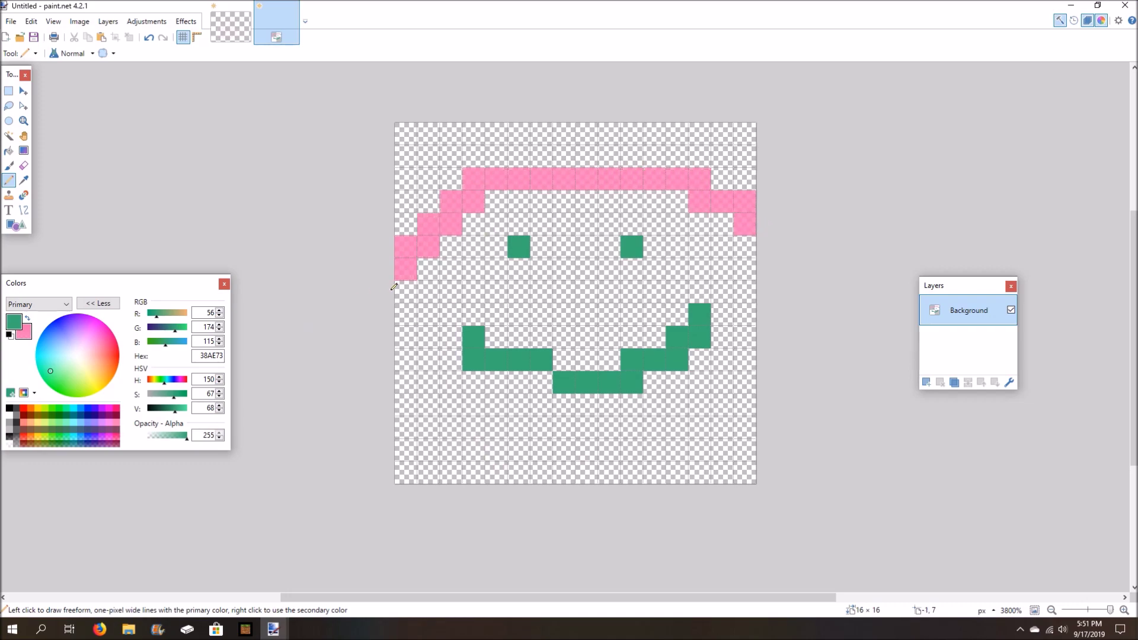
{"action": "mouse_move", "coordinate": [396, 286]}
{"action": "left_mouse_down"}
{"action": "mouse_move", "coordinate": [398, 352]}
{"action": "mouse_move", "coordinate": [423, 392]}
{"action": "mouse_move", "coordinate": [522, 451]}
{"action": "mouse_move", "coordinate": [694, 437]}
{"action": "mouse_move", "coordinate": [776, 374]}
{"action": "left_mouse_up"}
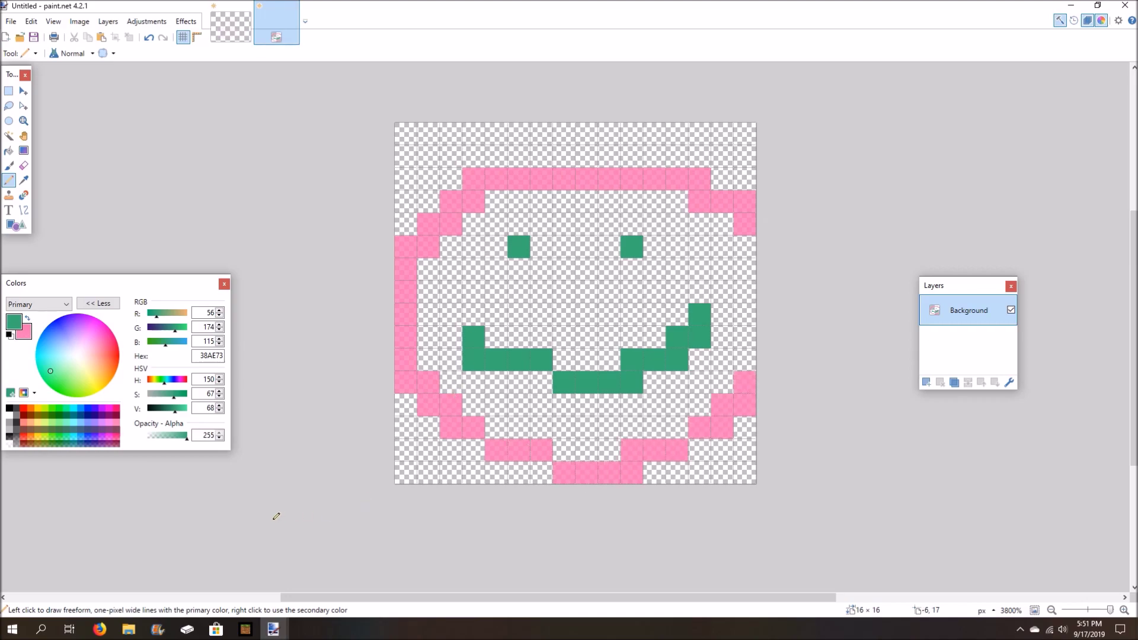
{"action": "left_click", "coordinate": [585, 293]}
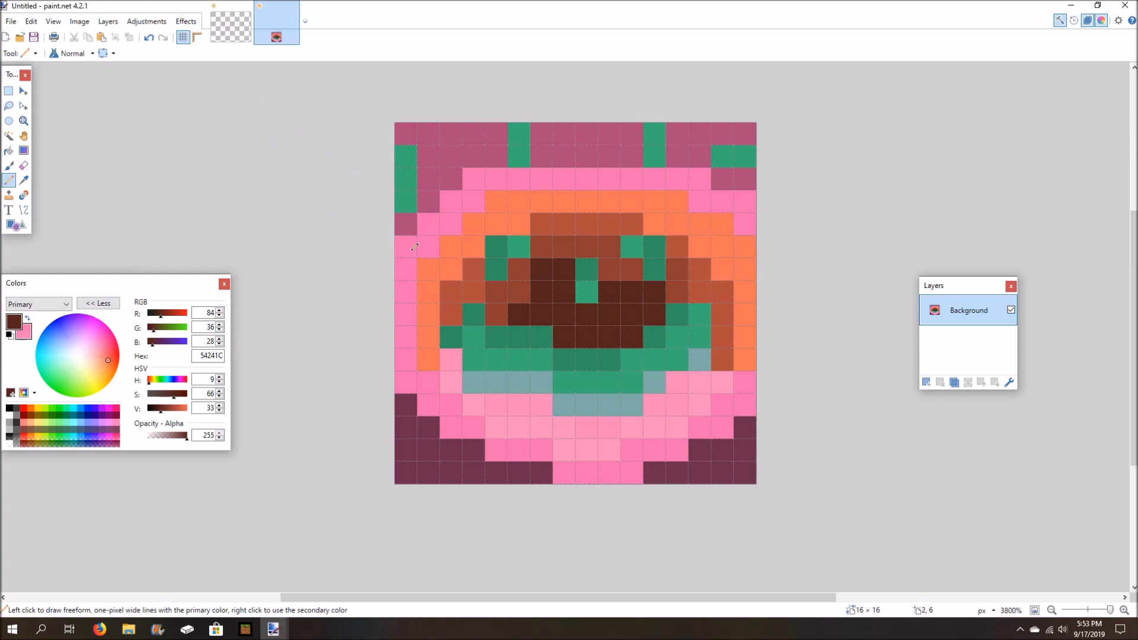
Open File Explorer and go into the Bedrock Edition textures\blocks folder.
{"action": "left_click", "coordinate": [140, 630]}
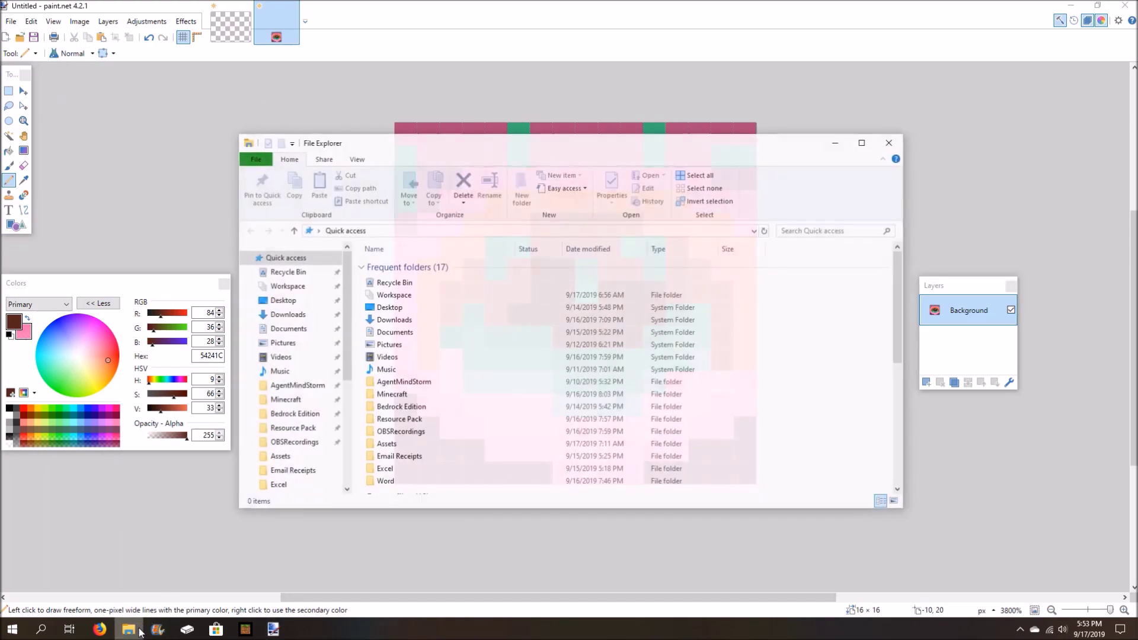
{"action": "left_click", "coordinate": [293, 414]}
{"action": "left_click", "coordinate": [389, 417]}
{"action": "double_click", "coordinate": [389, 417]}
{"action": "double_click", "coordinate": [388, 266]}
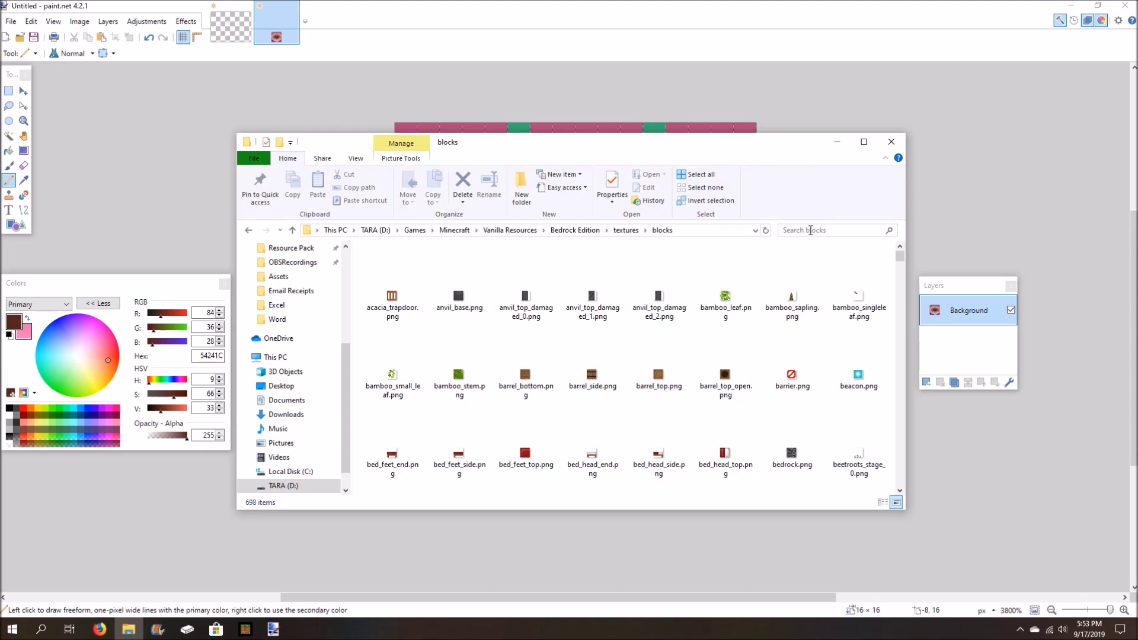
Search the blocks folder for the oak planks textures.
{"action": "left_click", "coordinate": [852, 232]}
{"action": "type", "text": "oak planks"}
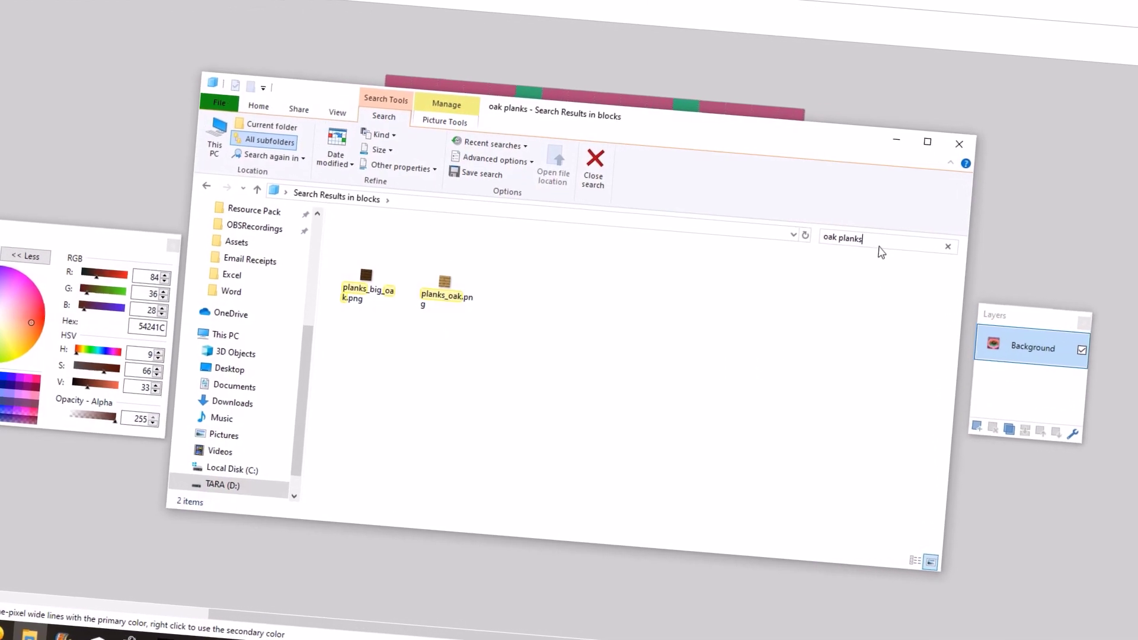
{"action": "key", "text": "BackSpace"}
{"action": "key", "text": "BackSpace"}
{"action": "key", "text": "BackSpace"}
{"action": "key", "text": "BackSpace"}
{"action": "key", "text": "BackSpace"}
{"action": "key", "text": "BackSpace"}
{"action": "key", "text": "BackSpace"}
{"action": "key", "text": "BackSpace"}
{"action": "key", "text": "BackSpace"}
{"action": "key", "text": "BackSpace"}
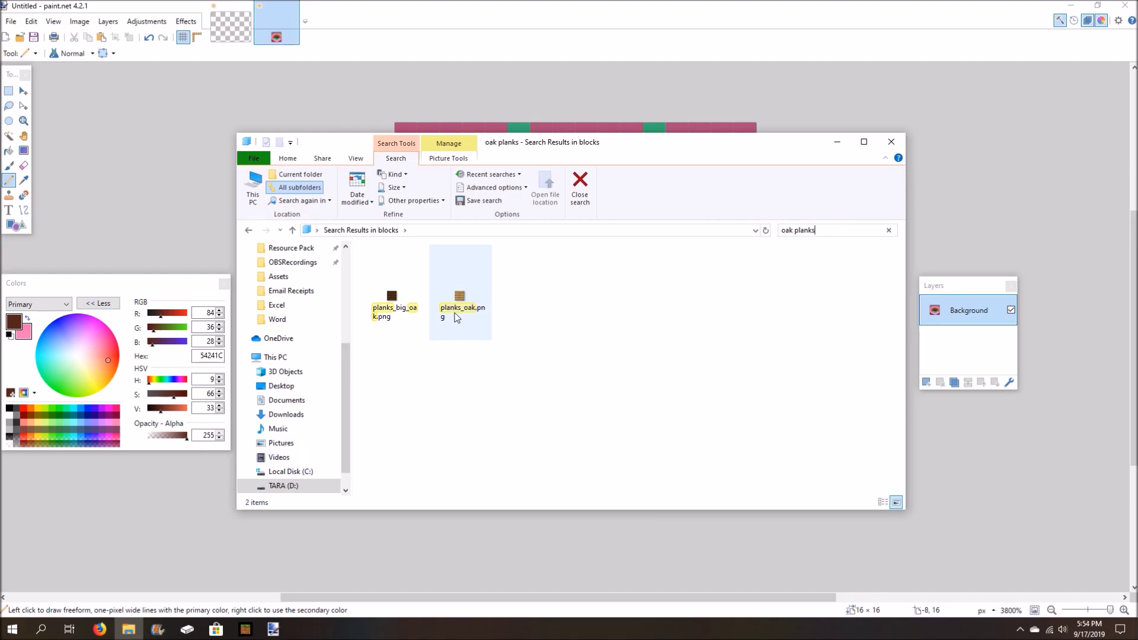
Change the search to 'oak', then 'planks', and select planks_oak.png to check its name.
{"action": "key", "text": "BackSpace"}
{"action": "key", "text": "BackSpace"}
{"action": "key", "text": "BackSpace"}
{"action": "key", "text": "BackSpace"}
{"action": "key", "text": "BackSpace"}
{"action": "key", "text": "BackSpace"}
{"action": "key", "text": "BackSpace"}
{"action": "key", "text": "BackSpace"}
{"action": "key", "text": "BackSpace"}
{"action": "key", "text": "BackSpace"}
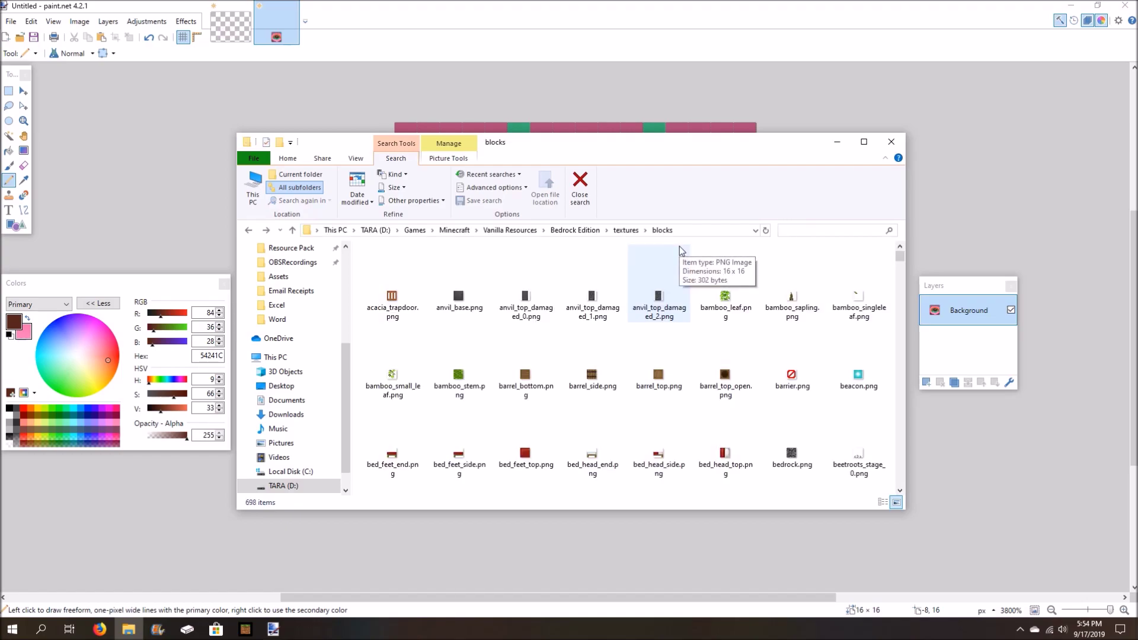
{"action": "type", "text": "oak"}
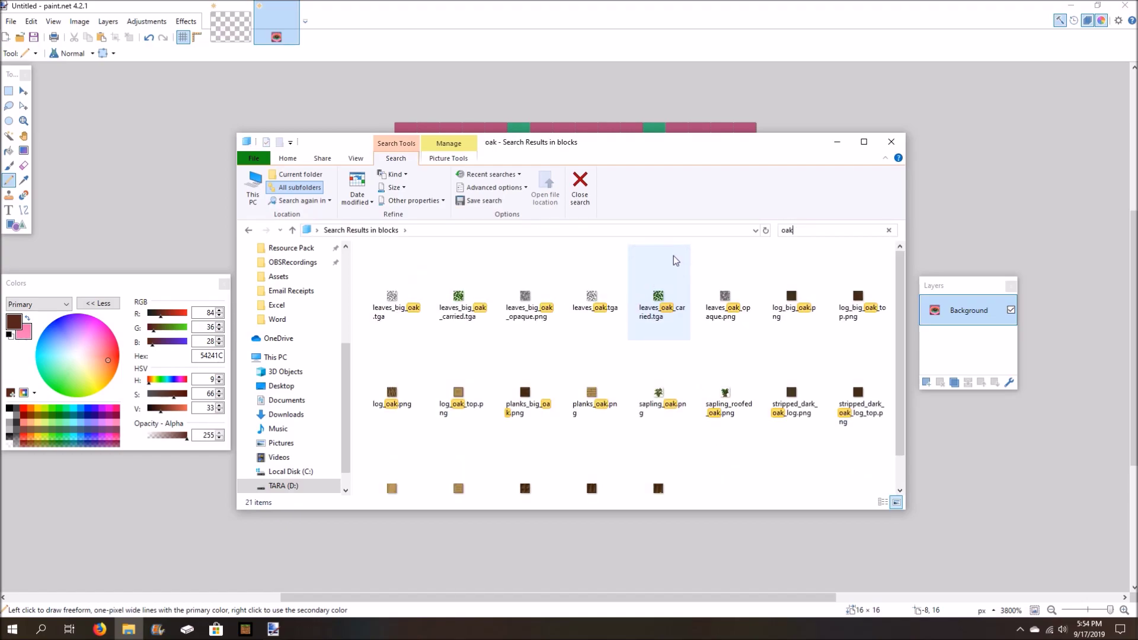
{"action": "scroll", "coordinate": [666, 317], "scroll_direction": "down", "scroll_amount": 1}
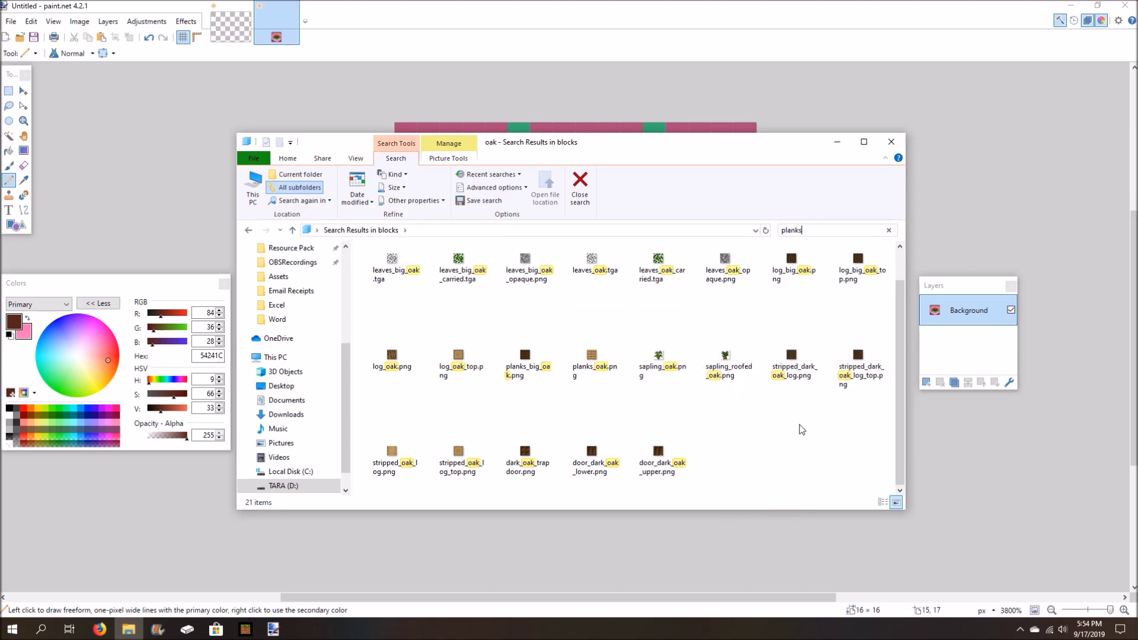
{"action": "type", "text": "planks"}
{"action": "left_click", "coordinate": [656, 328]}
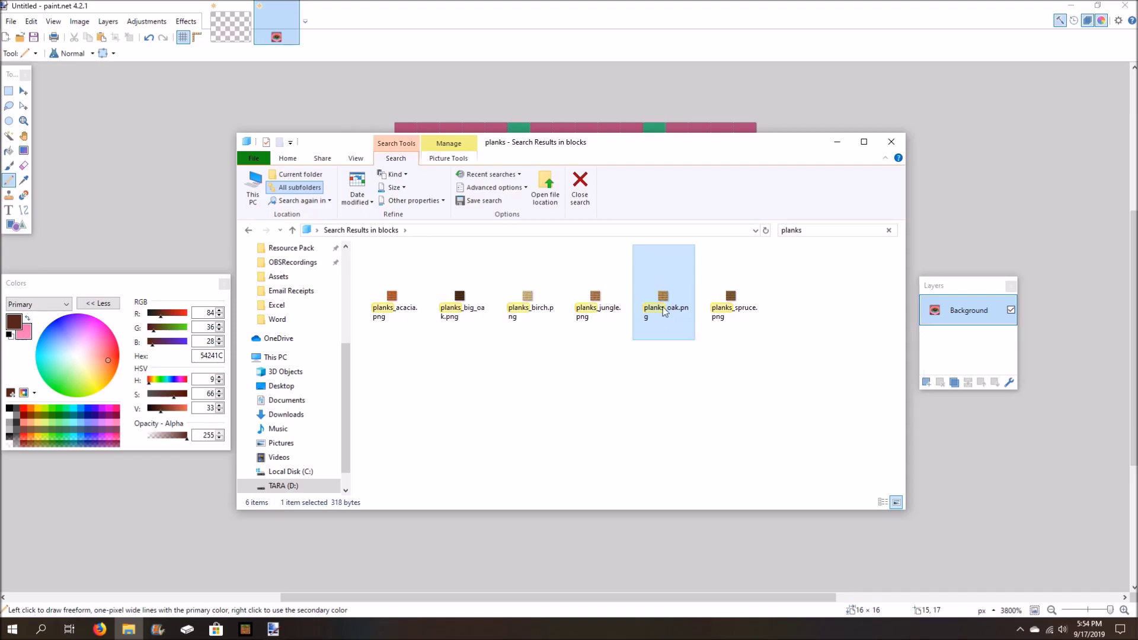
{"action": "mouse_move", "coordinate": [664, 312]}
{"action": "scroll", "coordinate": [304, 373], "scroll_direction": "up", "scroll_amount": 5}
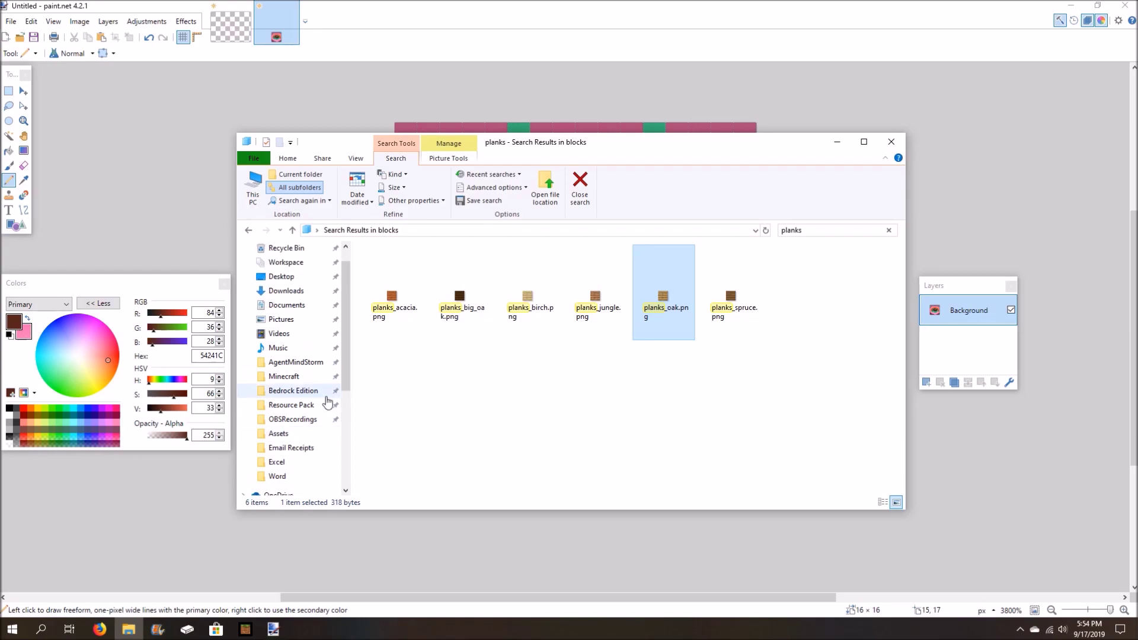
Bring paint.net forward and start saving the texture into the Resource Pack folder.
{"action": "left_click", "coordinate": [154, 166]}
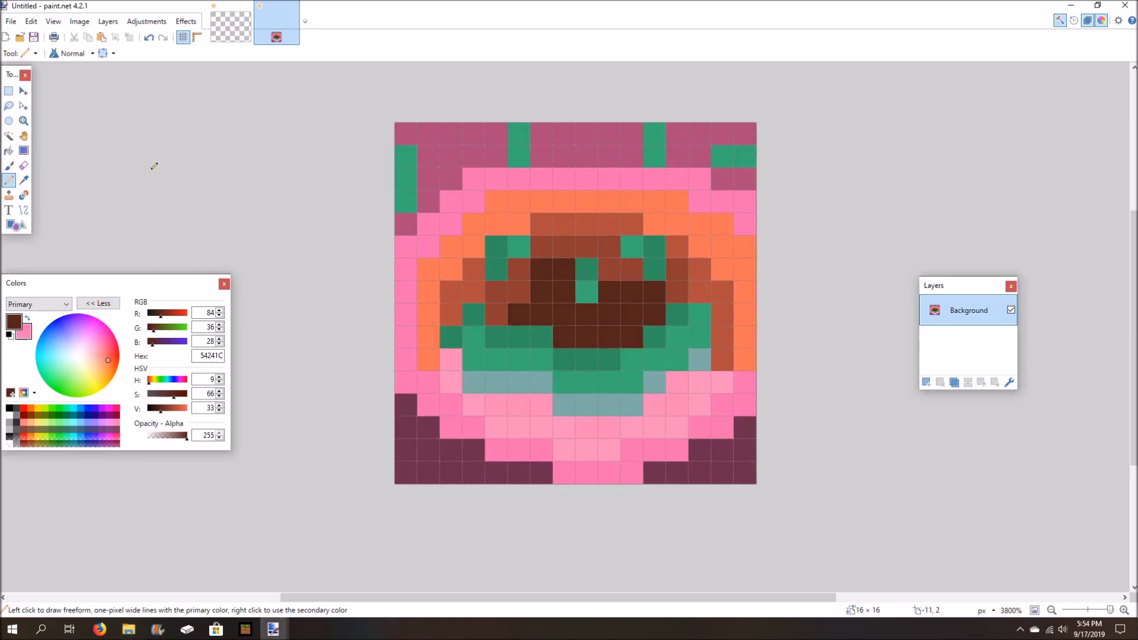
{"action": "left_click", "coordinate": [37, 39]}
{"action": "scroll", "coordinate": [61, 195], "scroll_direction": "up", "scroll_amount": 2}
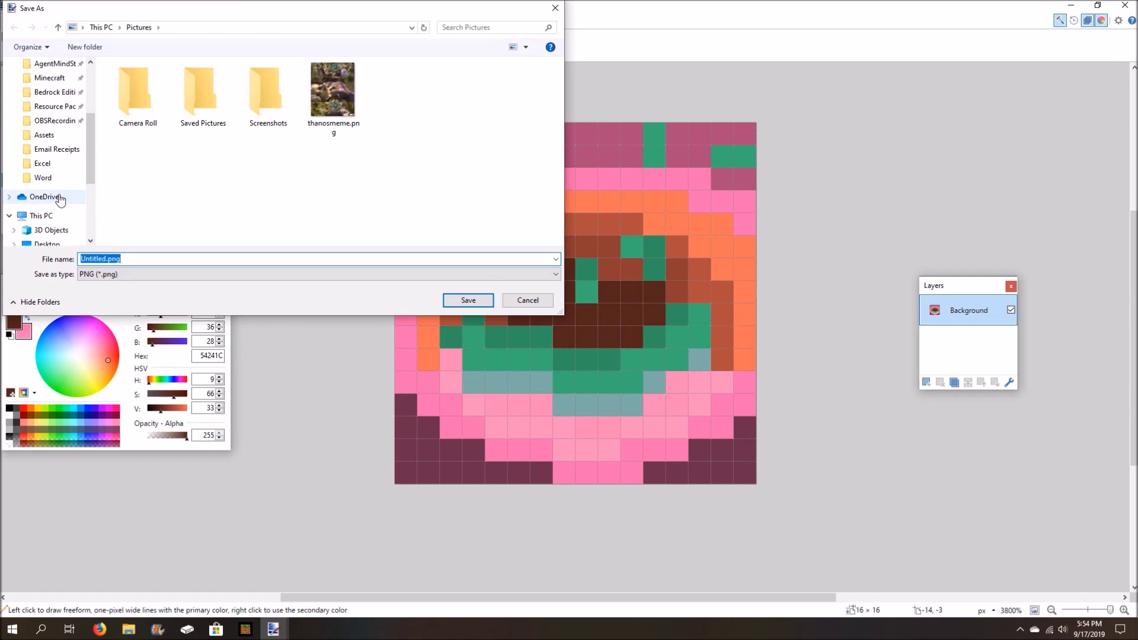
{"action": "scroll", "coordinate": [61, 196], "scroll_direction": "up", "scroll_amount": 3}
{"action": "left_click", "coordinate": [57, 208]}
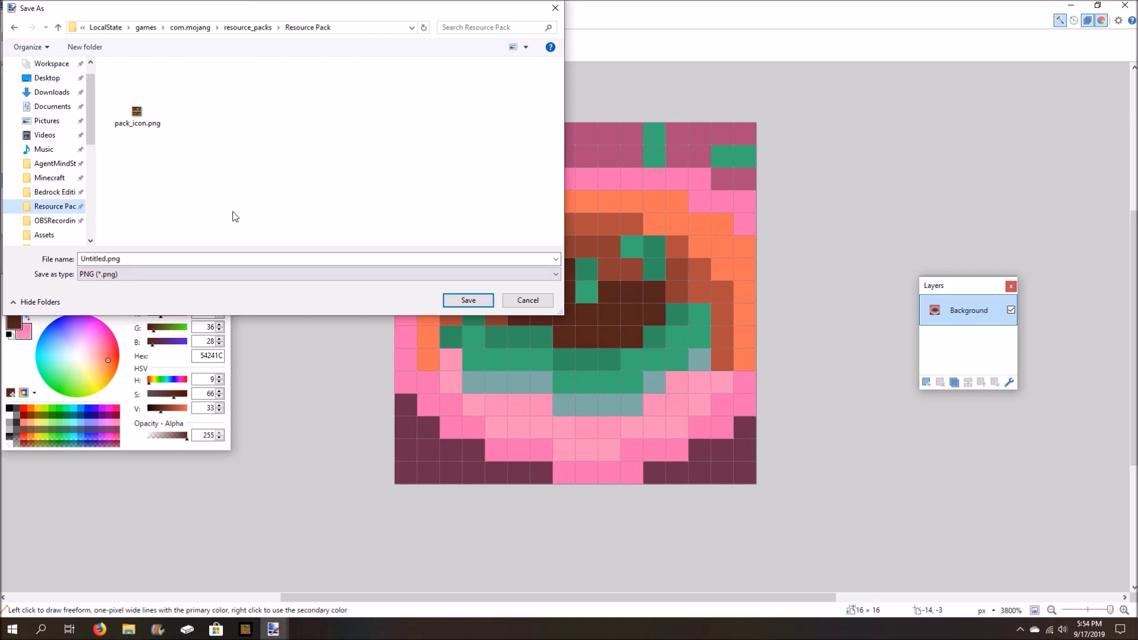
Create nested 'textures' and 'blocks' folders and enter planks_oak.png as the file name.
{"action": "key", "text": "ctrl+shift+n"}
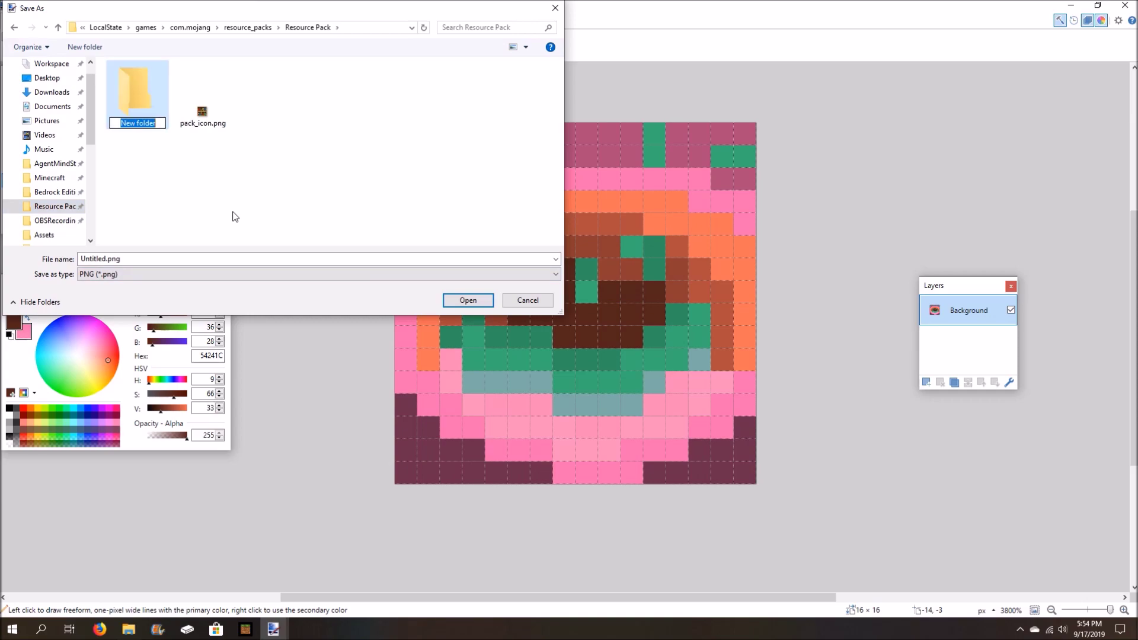
{"action": "type", "text": "textures"}
{"action": "key", "text": "Return"}
{"action": "key", "text": "Return"}
{"action": "key", "text": "ctrl+shift+n"}
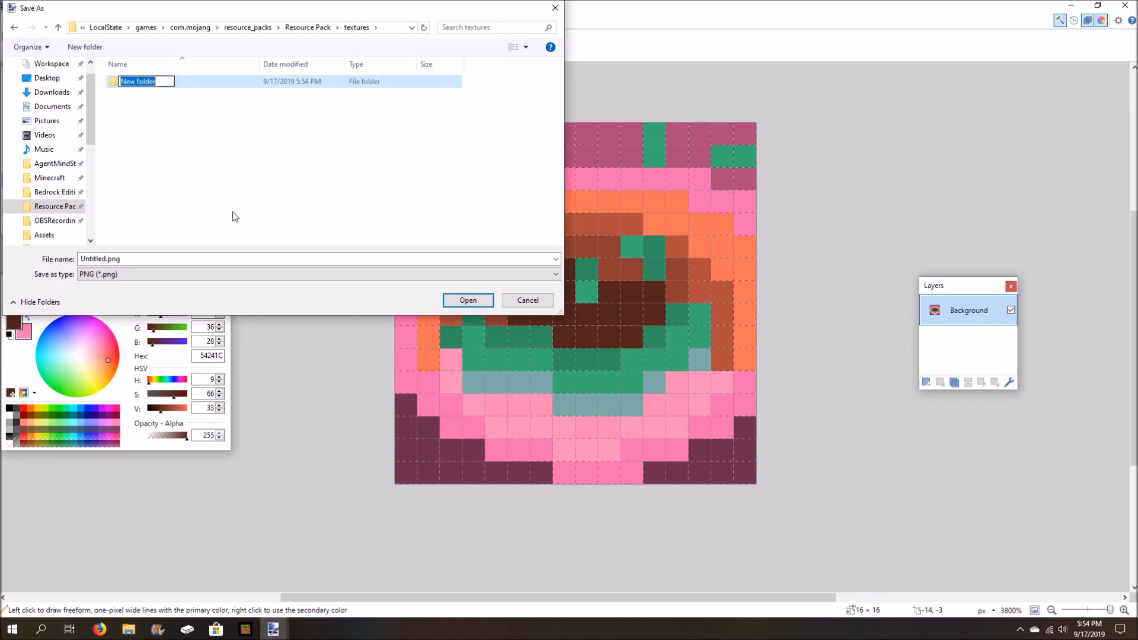
{"action": "type", "text": "blocks"}
{"action": "key", "text": "Return"}
{"action": "key", "text": "Return"}
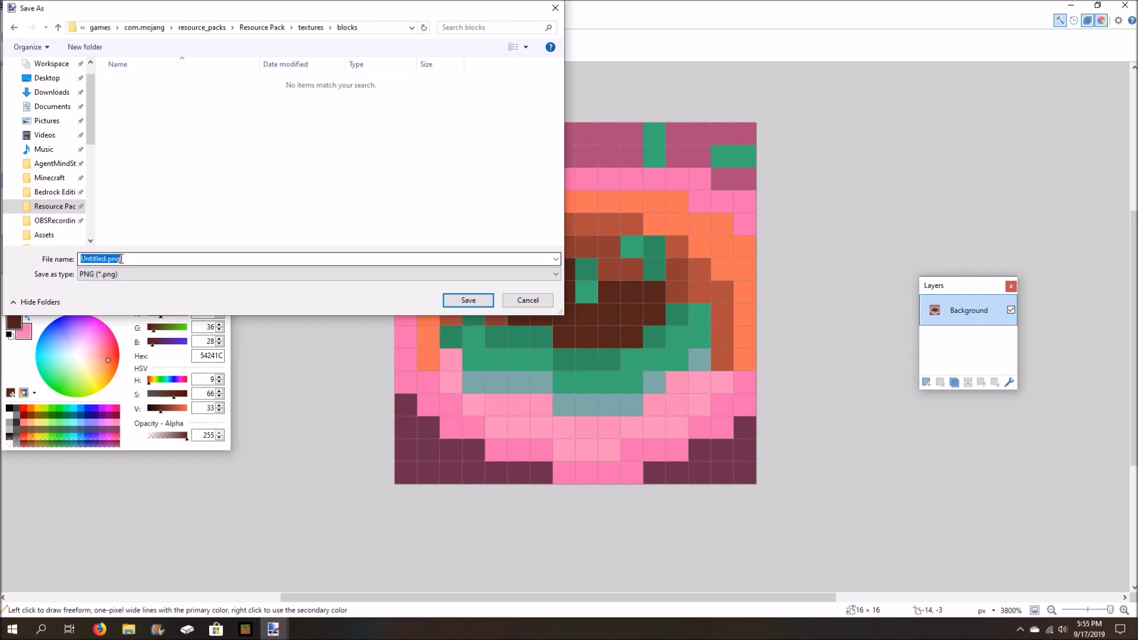
{"action": "type", "text": "oak"}
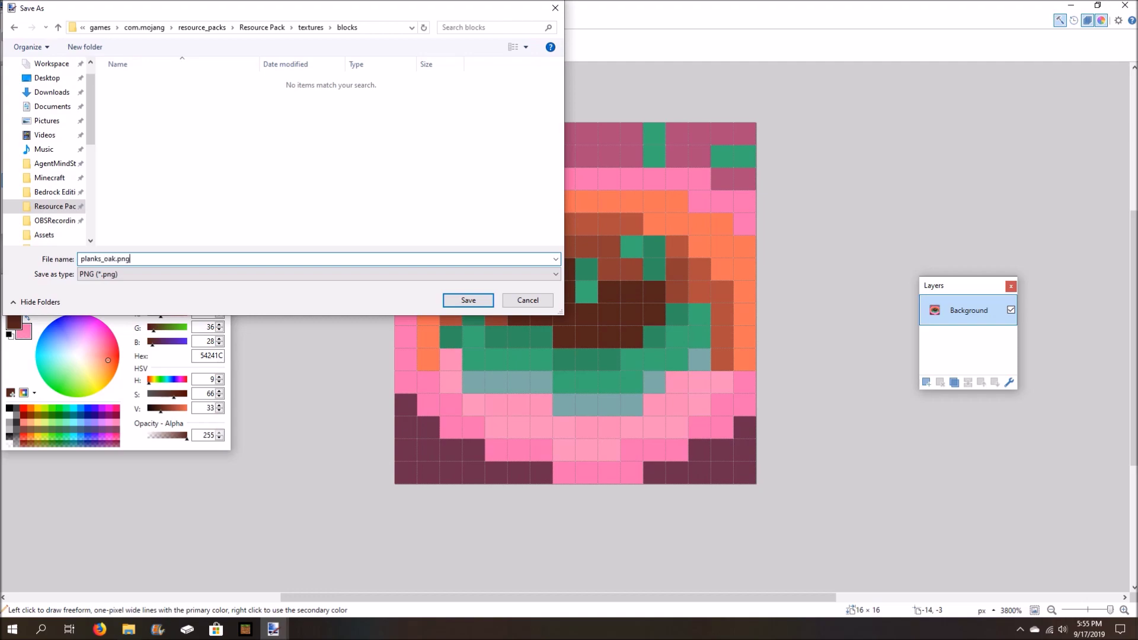
Keep PNG as the save file format.
{"action": "left_click", "coordinate": [77, 278]}
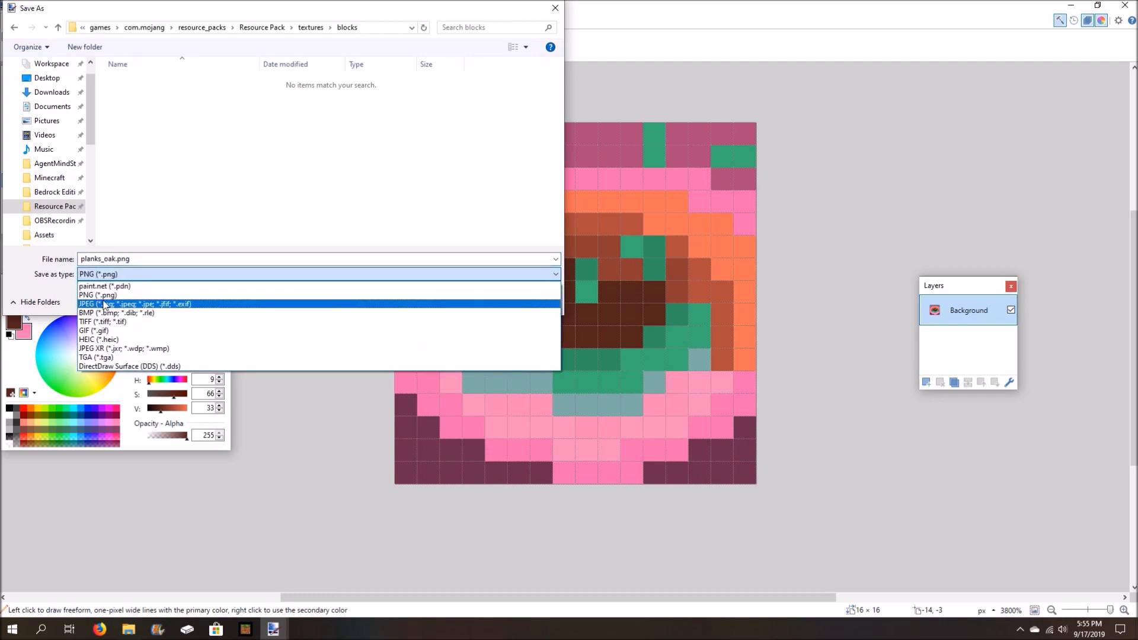
{"action": "left_click", "coordinate": [101, 287]}
{"action": "left_click", "coordinate": [80, 274]}
{"action": "left_click", "coordinate": [88, 297]}
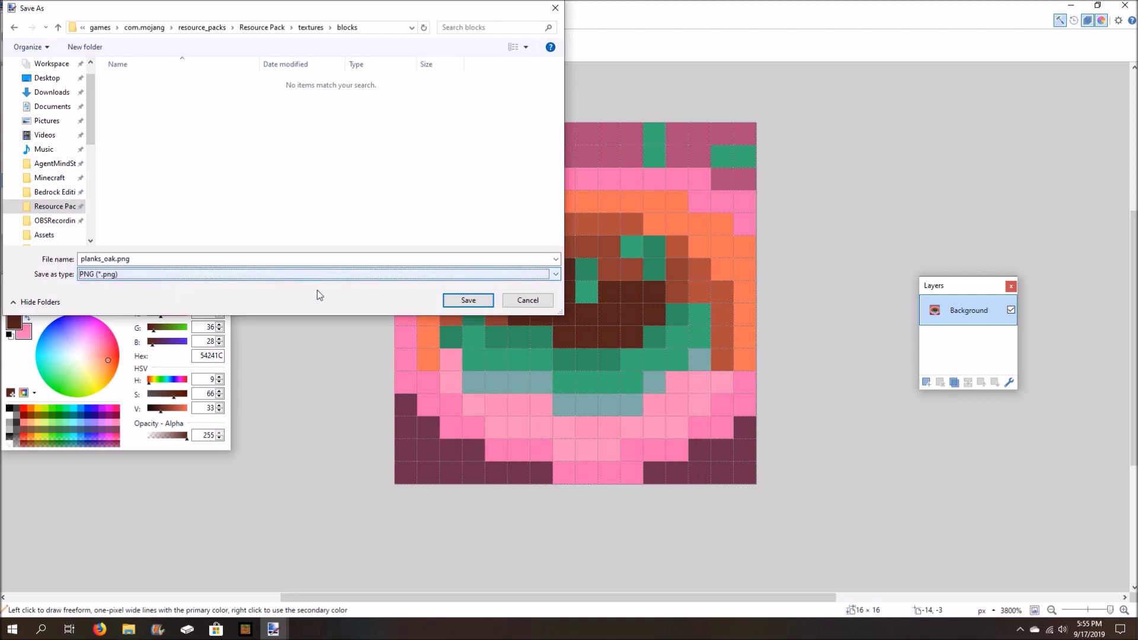
Save the texture as planks_oak.png, then close paint.net discarding the untitled image.
{"action": "left_click", "coordinate": [461, 302]}
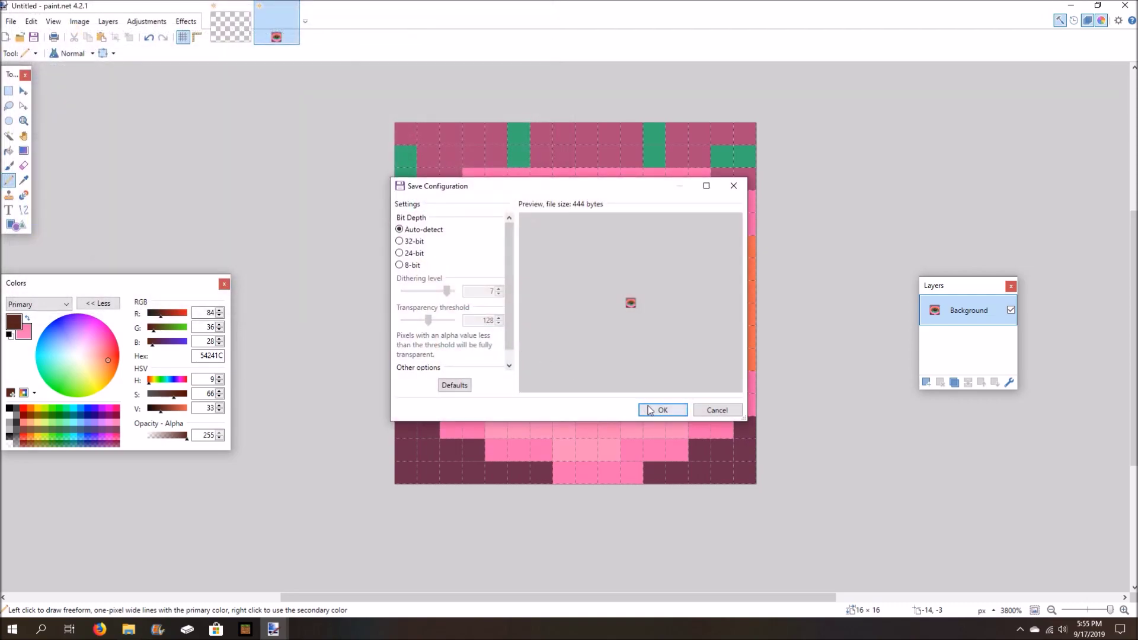
{"action": "left_click", "coordinate": [659, 410]}
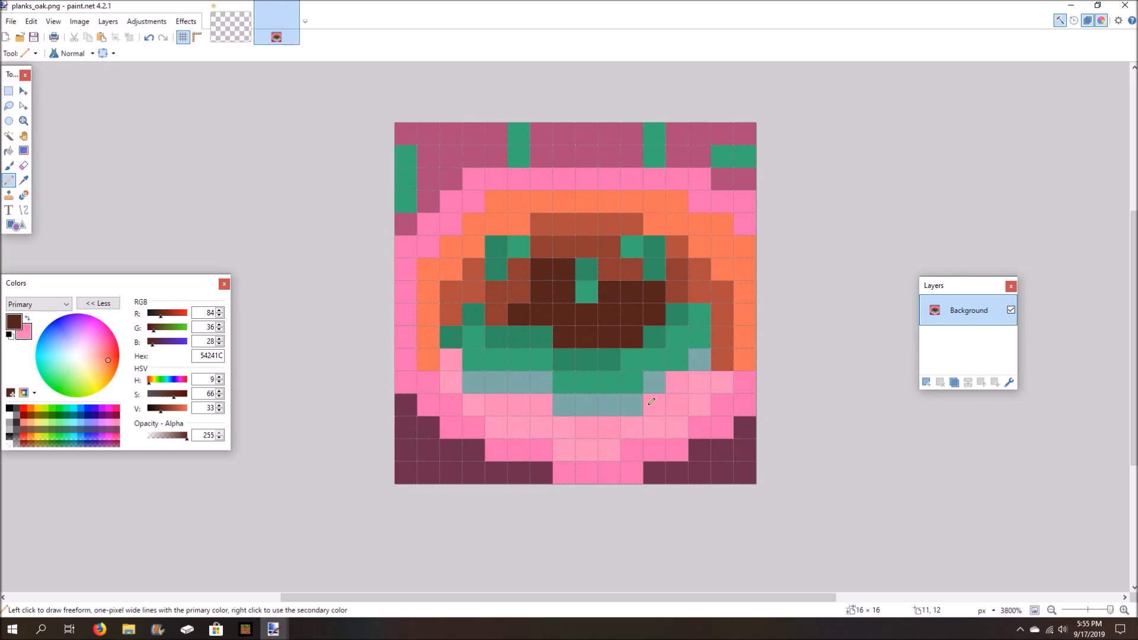
{"action": "left_click", "coordinate": [1125, 6]}
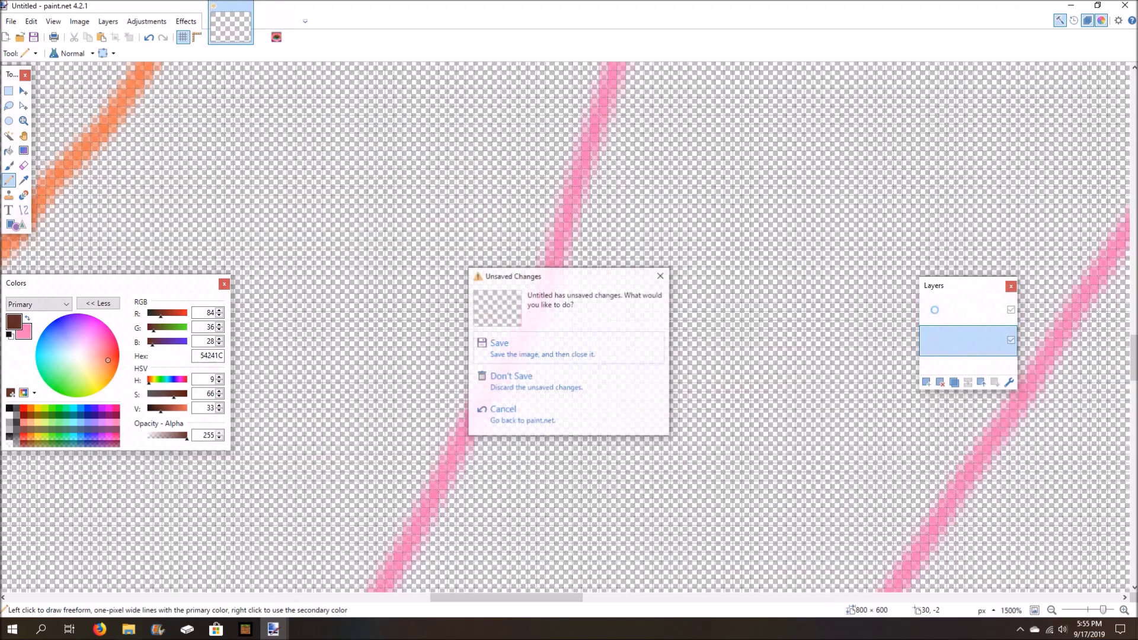
{"action": "left_click", "coordinate": [584, 376]}
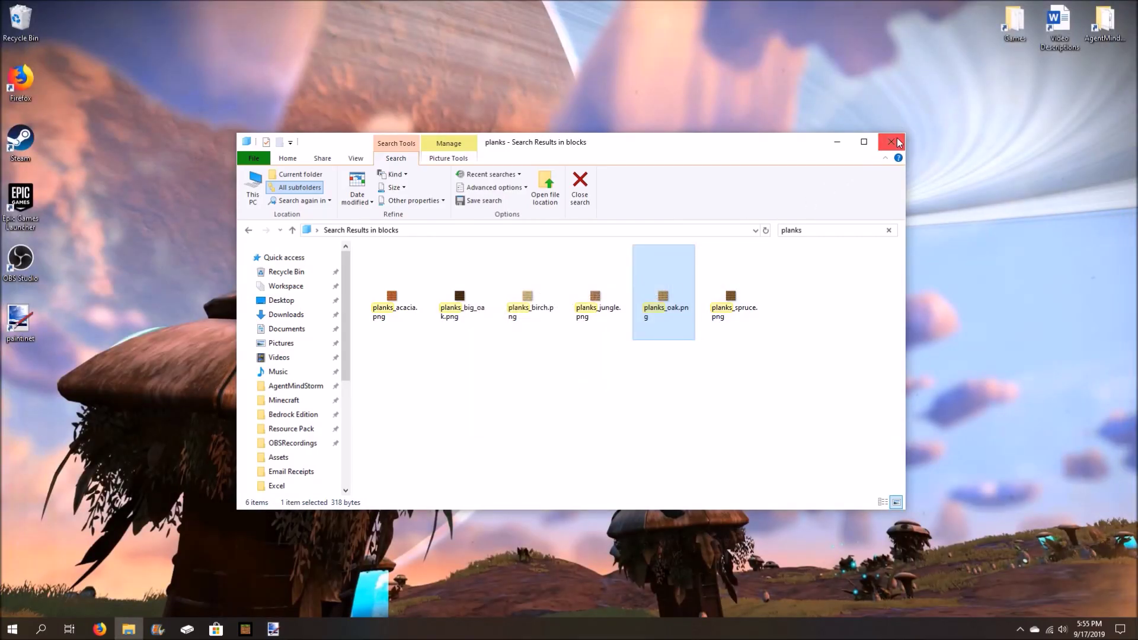
Close the search window and activate Video Resource Pack in Global Resources.
{"action": "left_click", "coordinate": [898, 144]}
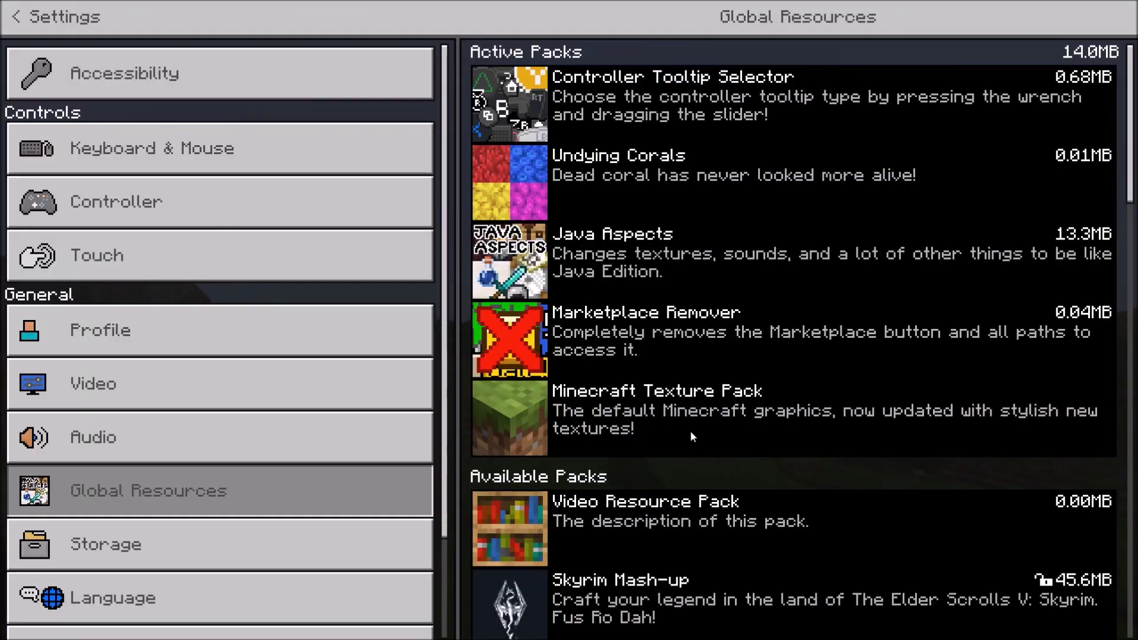
{"action": "scroll", "coordinate": [689, 430], "scroll_direction": "down", "scroll_amount": 3}
{"action": "left_click", "coordinate": [752, 347]}
{"action": "left_click", "coordinate": [747, 392]}
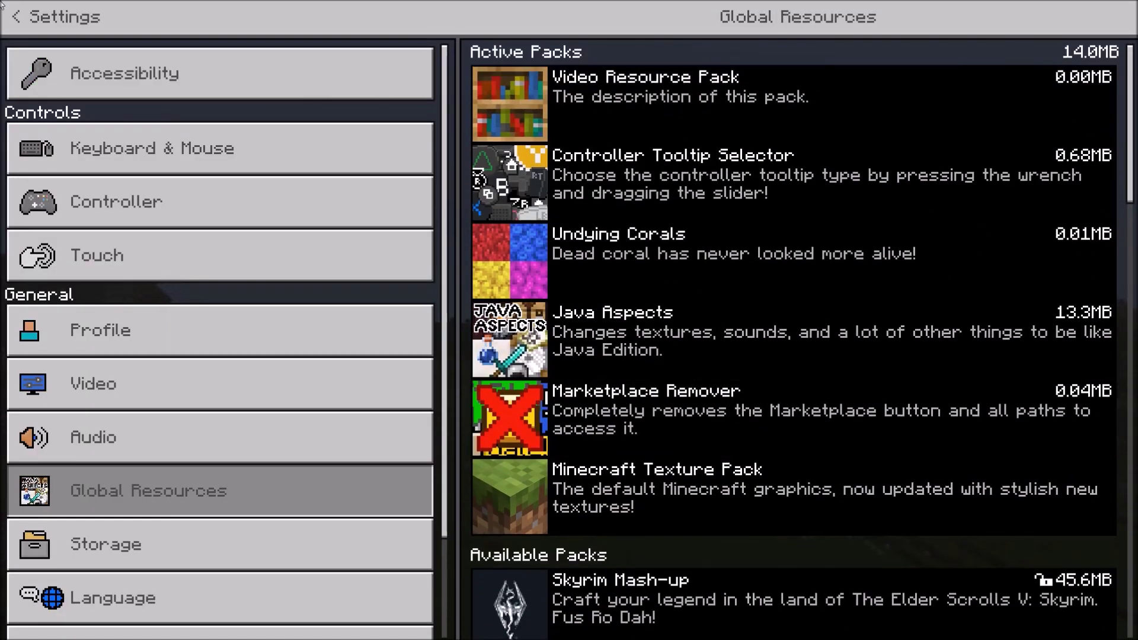
Load the world and put oak planks into the second hotbar slot.
{"action": "key", "text": "Escape"}
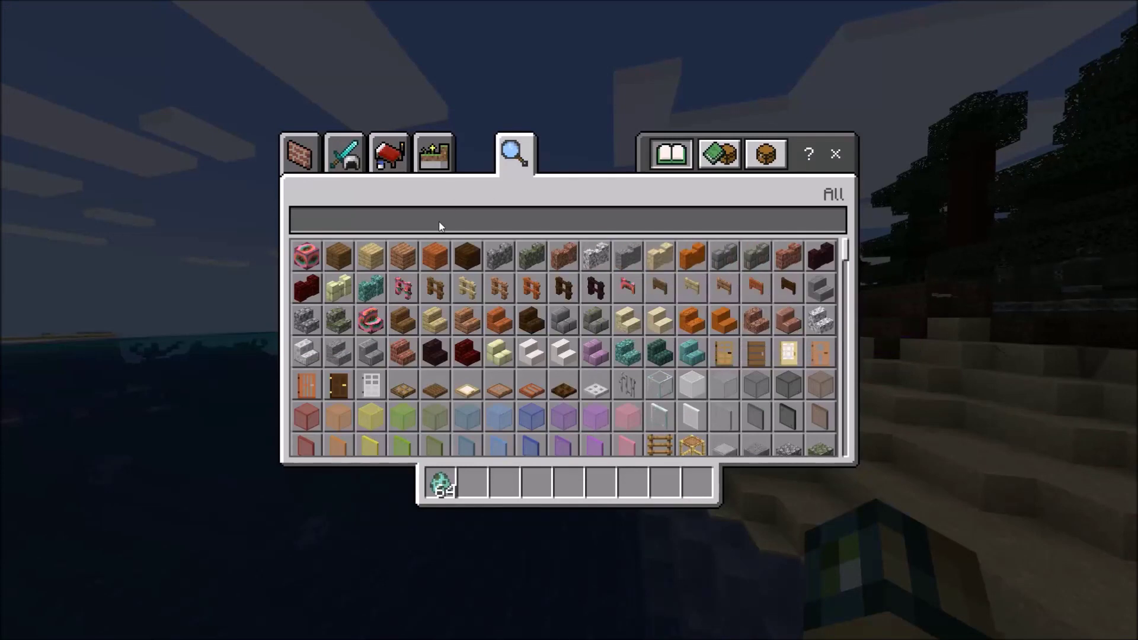
{"action": "left_click", "coordinate": [306, 256]}
{"action": "left_click", "coordinate": [480, 484]}
Place three pink-textured oak planks on the sand, look around, then break them.
{"action": "key", "text": "e"}
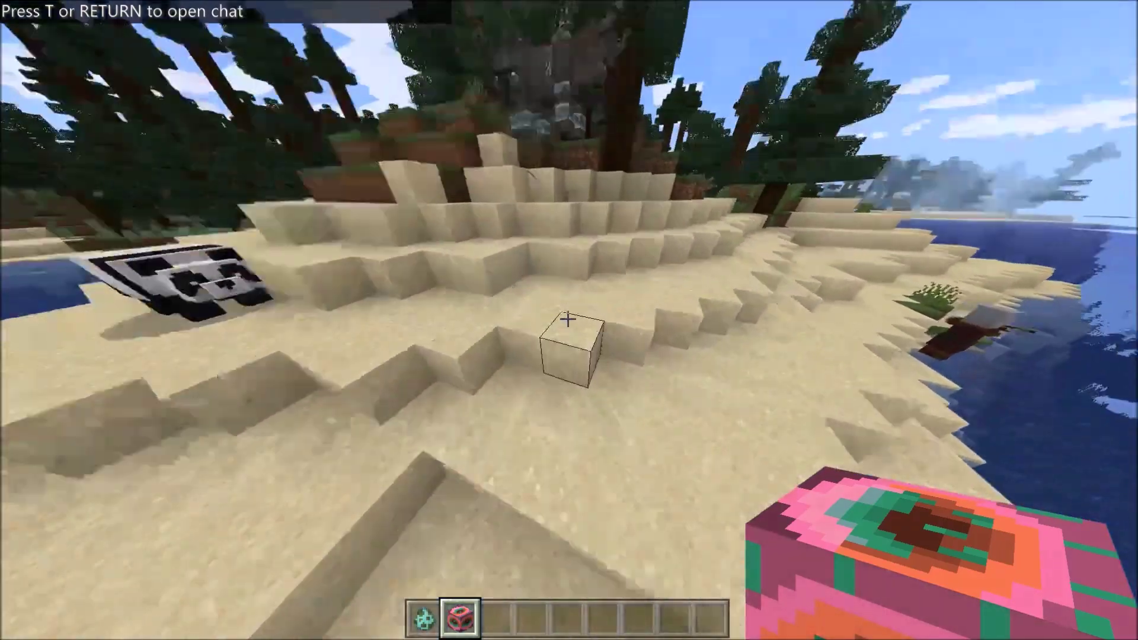
{"action": "right_click", "coordinate": [567, 319]}
{"action": "right_click", "coordinate": [568, 319]}
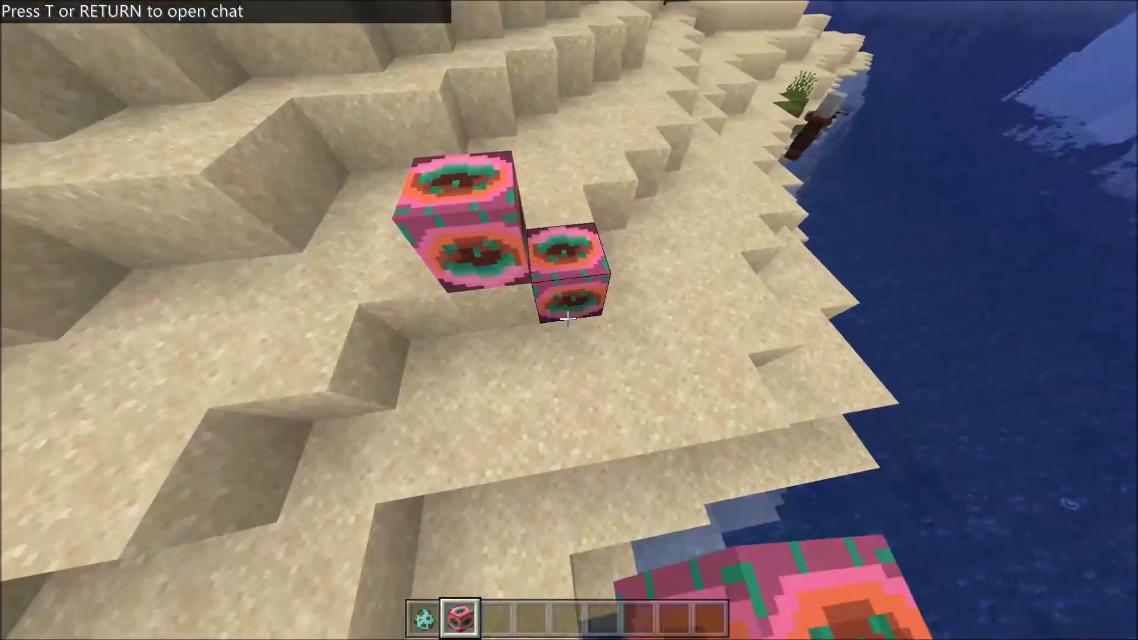
{"action": "right_click", "coordinate": [568, 319]}
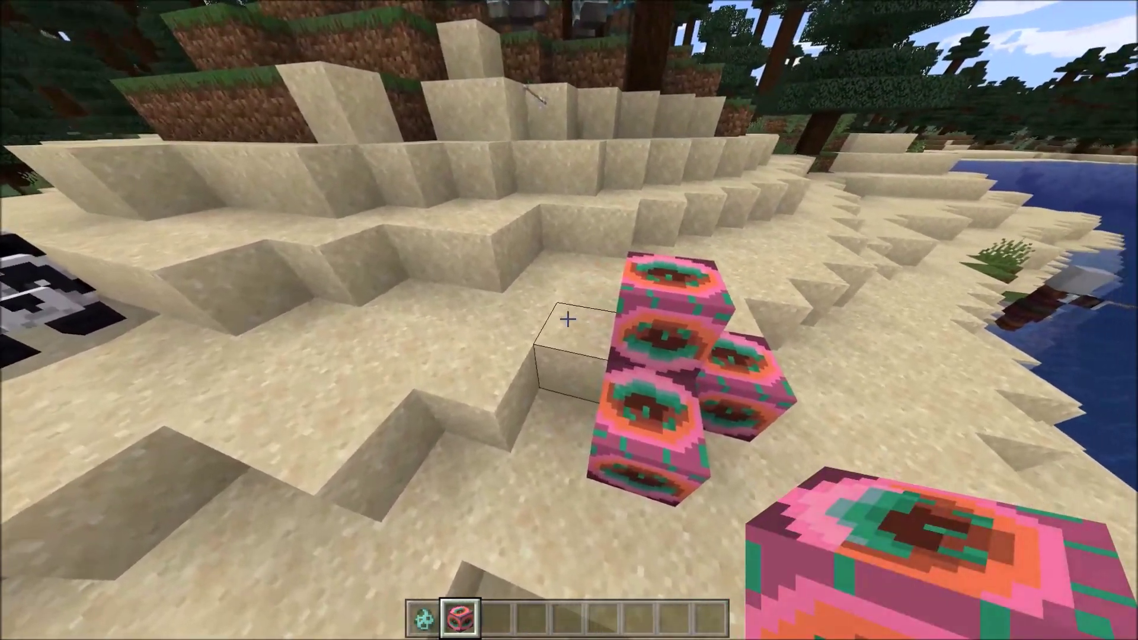
{"action": "key", "text": "w"}
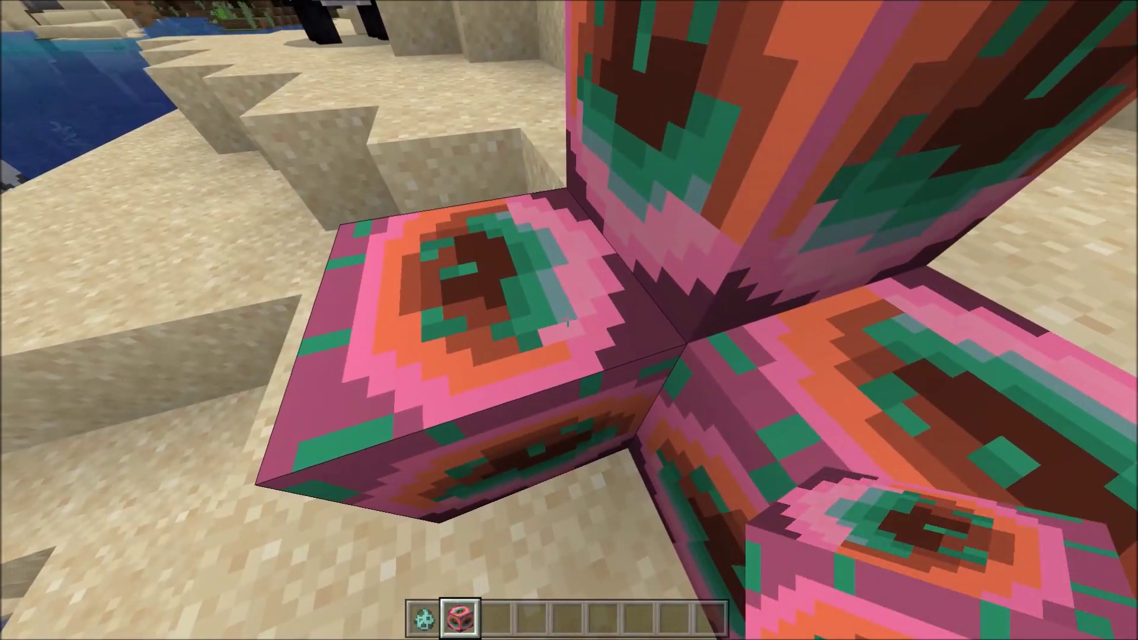
{"action": "scroll", "coordinate": [568, 319], "scroll_direction": "down", "scroll_amount": 1}
{"action": "left_click", "coordinate": [568, 318]}
{"action": "left_click", "coordinate": [568, 319]}
{"action": "scroll", "coordinate": [568, 319], "scroll_direction": "up", "scroll_amount": 1}
Build an oak planks wall on the sand with an extra stacked column beside it.
{"action": "right_click", "coordinate": [568, 319]}
{"action": "right_click", "coordinate": [568, 319]}
{"action": "right_click", "coordinate": [568, 319]}
{"action": "right_click", "coordinate": [568, 319]}
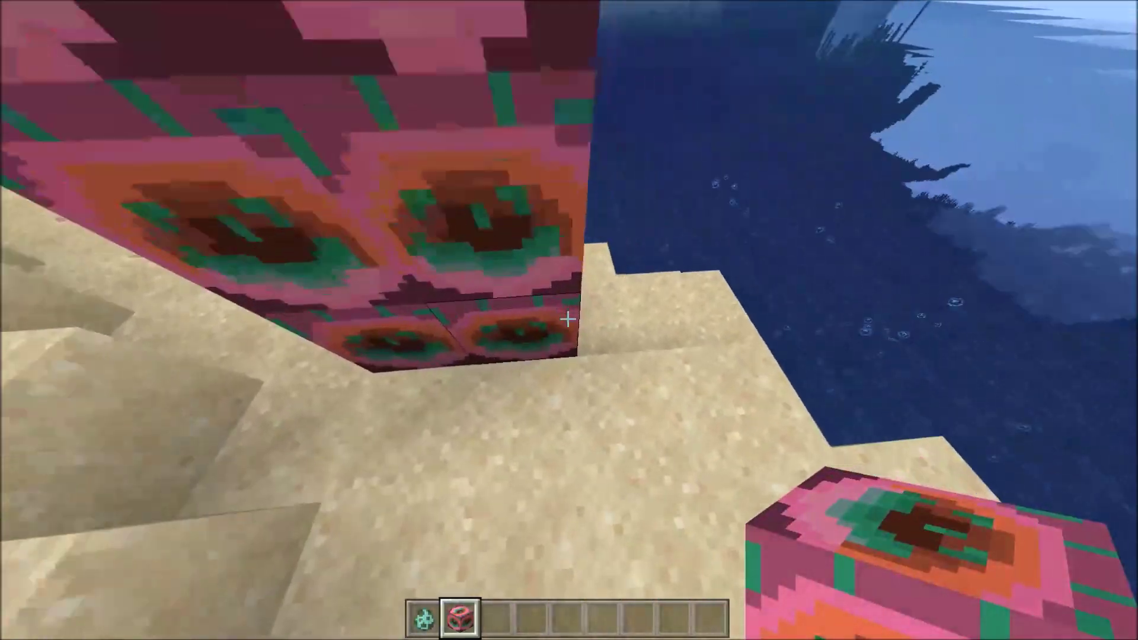
{"action": "right_click", "coordinate": [568, 318]}
{"action": "right_click", "coordinate": [567, 319]}
{"action": "right_click", "coordinate": [568, 318]}
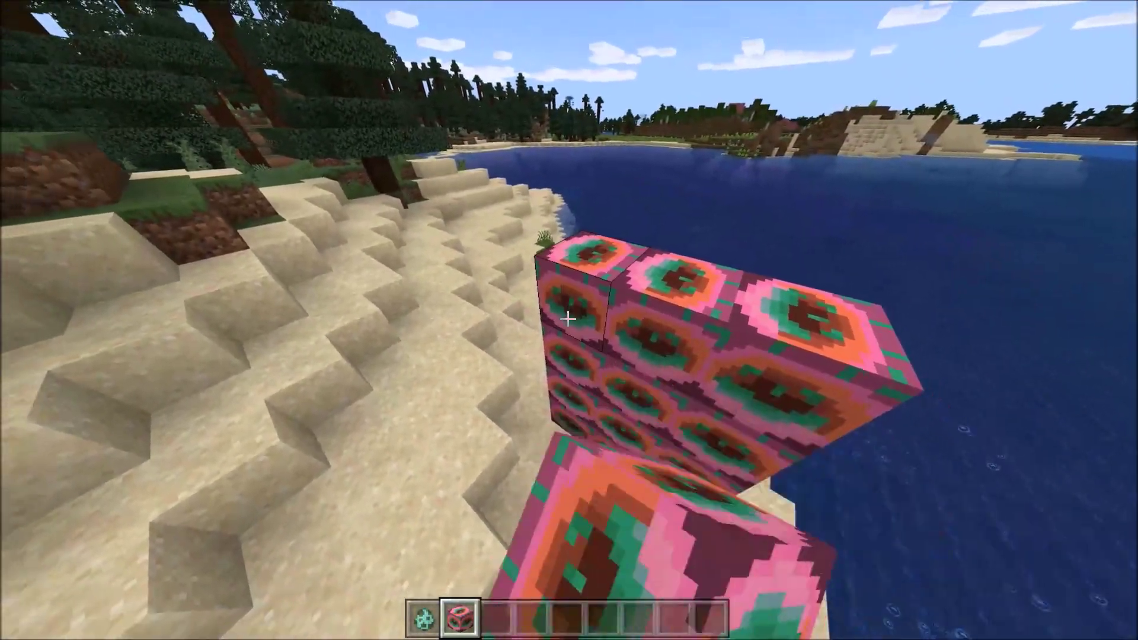
{"action": "right_click", "coordinate": [567, 319]}
Walk around the pink wall and place a small planks pillar in front of it.
{"action": "scroll", "coordinate": [568, 319], "scroll_direction": "down", "scroll_amount": 1}
{"action": "key", "text": "s"}
{"action": "scroll", "coordinate": [568, 319], "scroll_direction": "up", "scroll_amount": 1}
{"action": "scroll", "coordinate": [568, 319], "scroll_direction": "down", "scroll_amount": 1}
{"action": "key", "text": "w"}
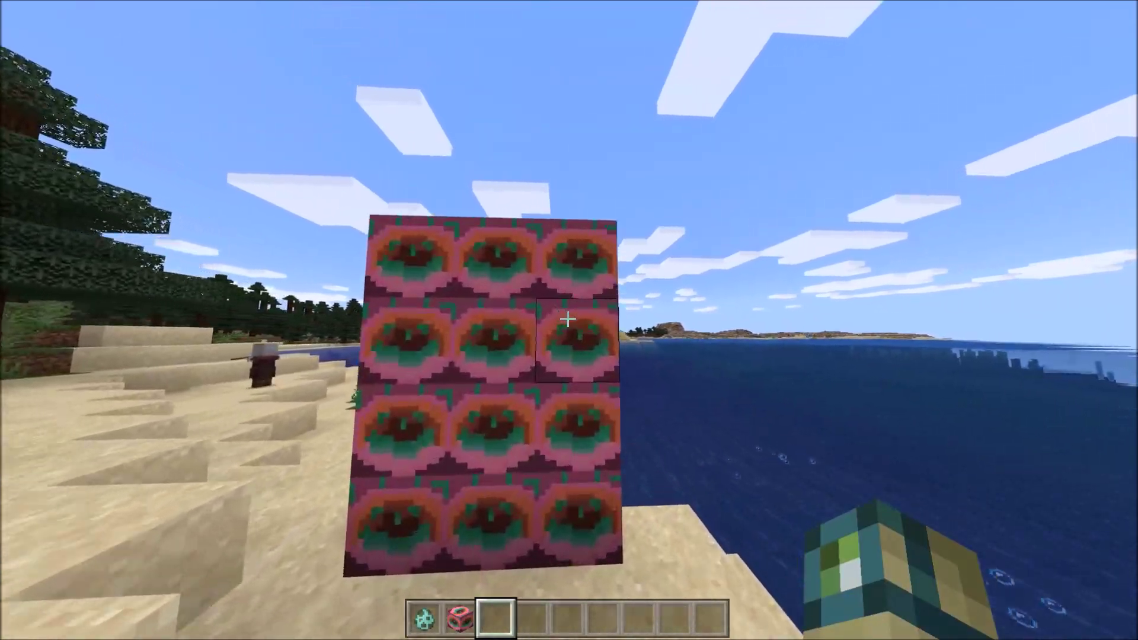
{"action": "scroll", "coordinate": [568, 319], "scroll_direction": "up", "scroll_amount": 1}
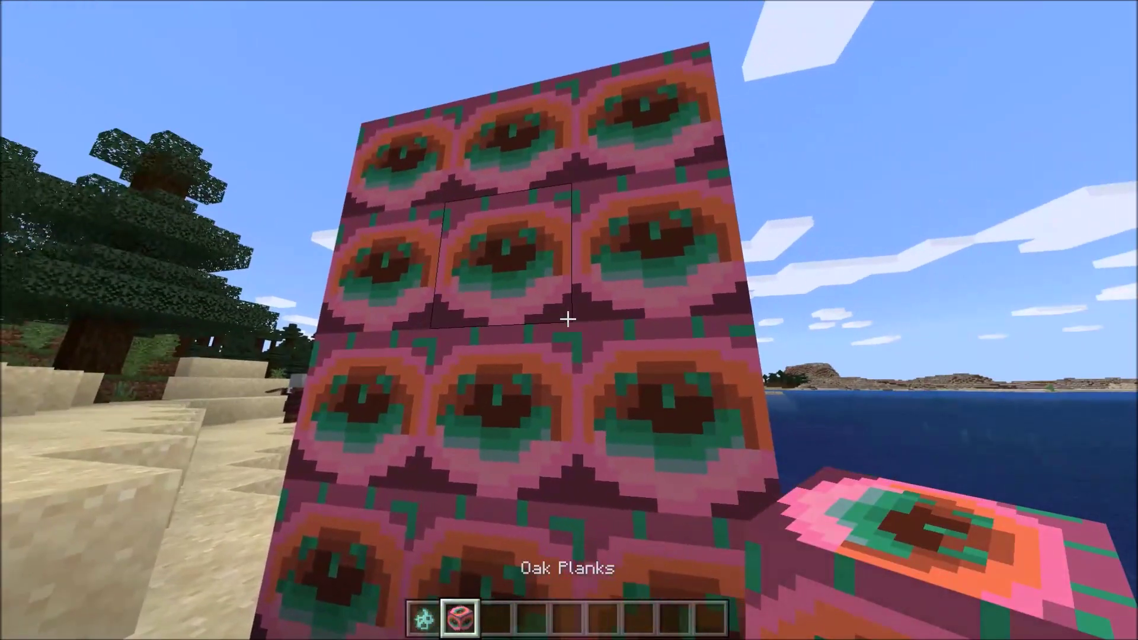
{"action": "key", "text": "w"}
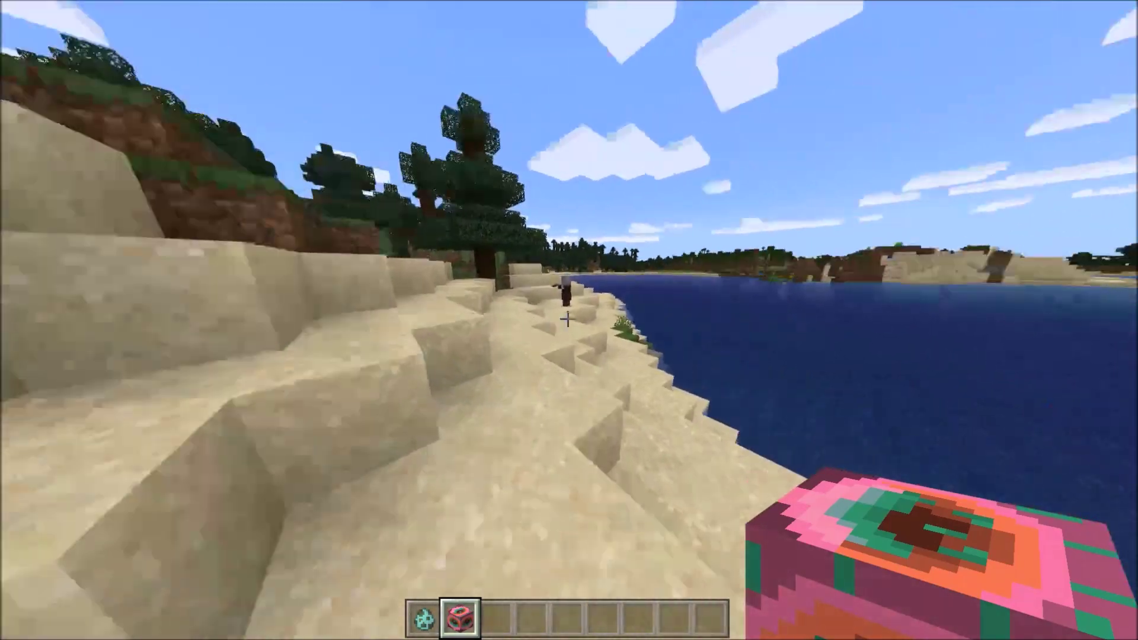
{"action": "key", "text": "w"}
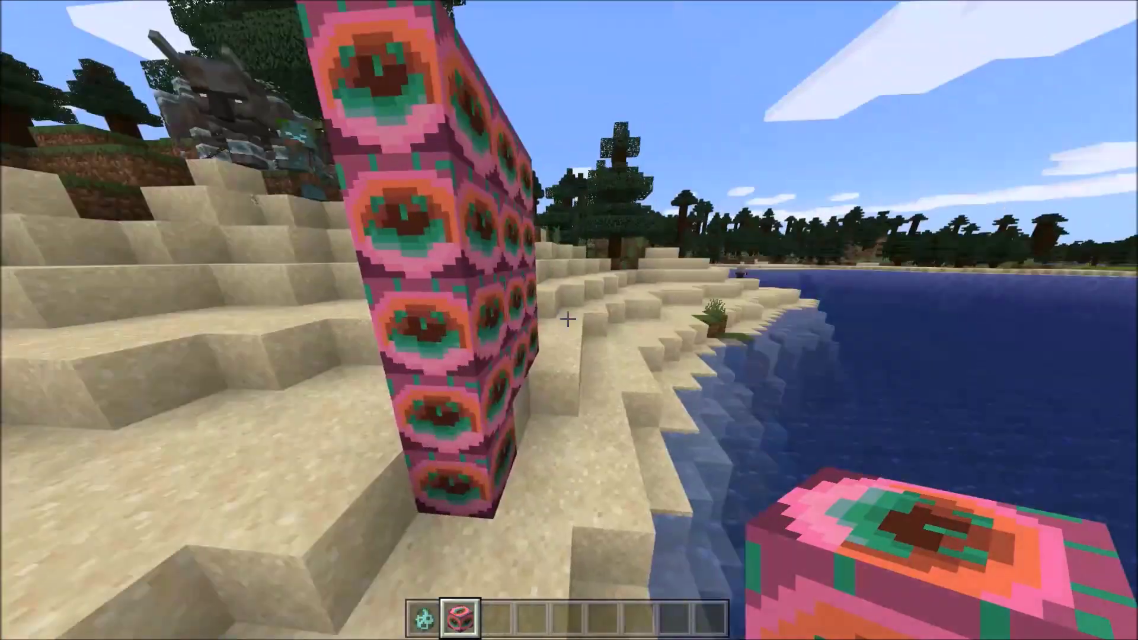
{"action": "key", "text": "w"}
{"action": "key", "text": "s"}
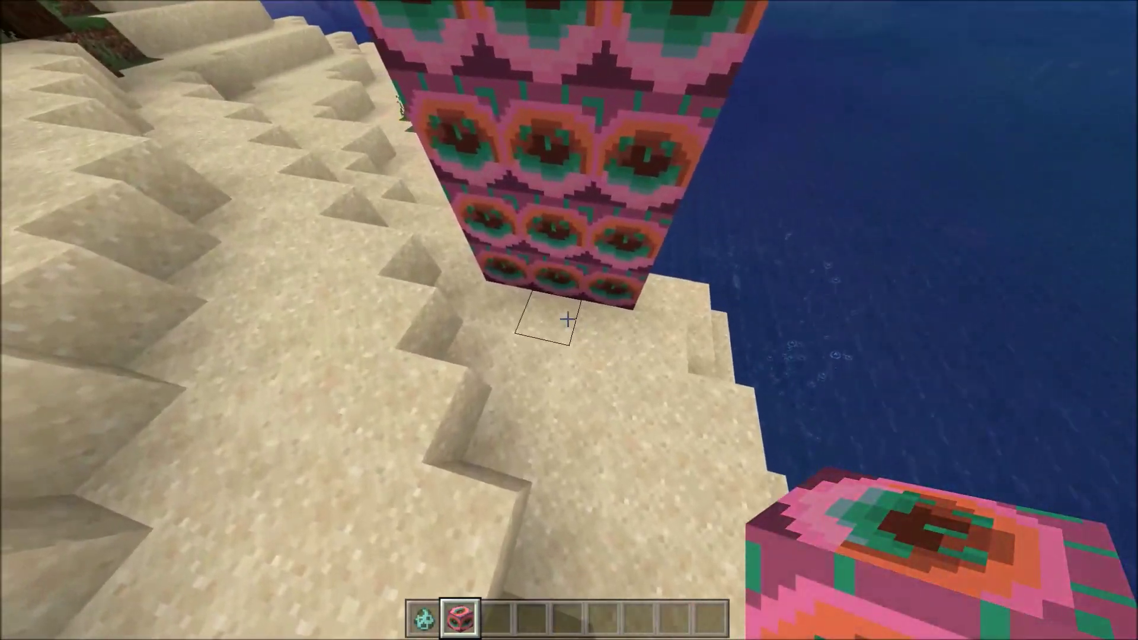
{"action": "right_click", "coordinate": [568, 320]}
{"action": "right_click", "coordinate": [568, 320]}
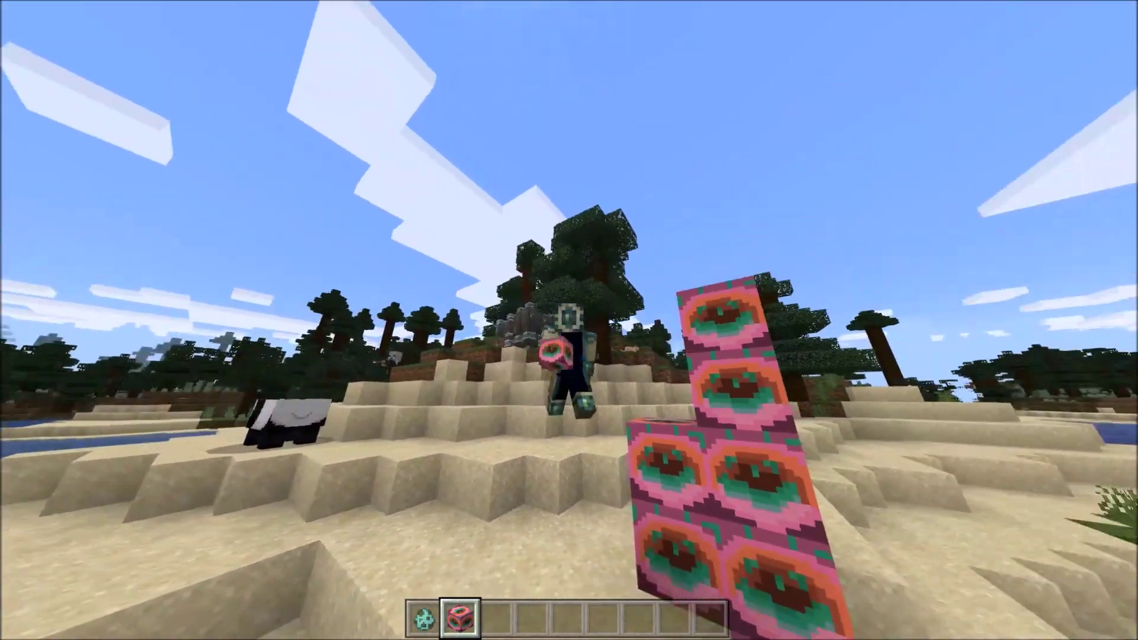
Swim in the sea in third person, then return to first person and place two planks on the grass.
{"action": "key", "text": "3"}
{"action": "key", "text": "w"}
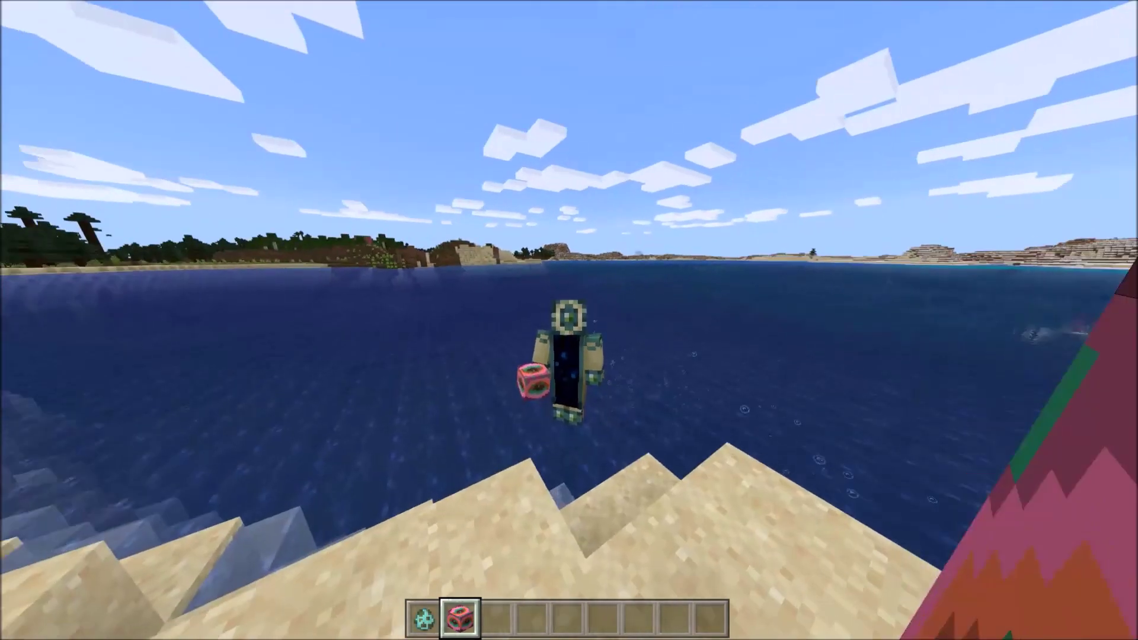
{"action": "key", "text": "F5"}
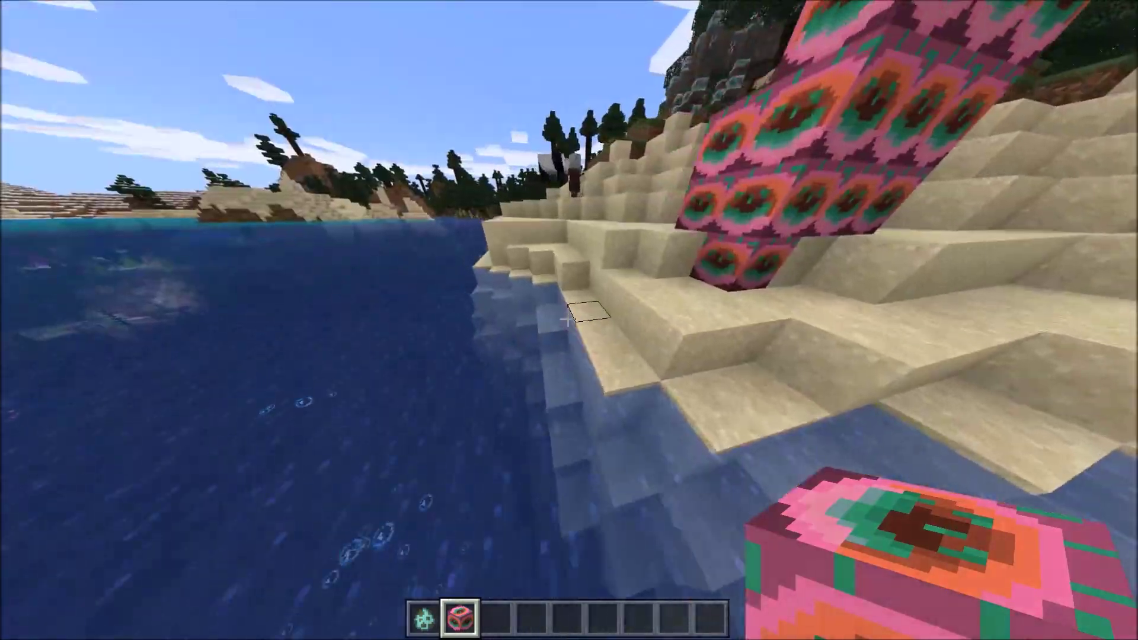
{"action": "key", "text": "w"}
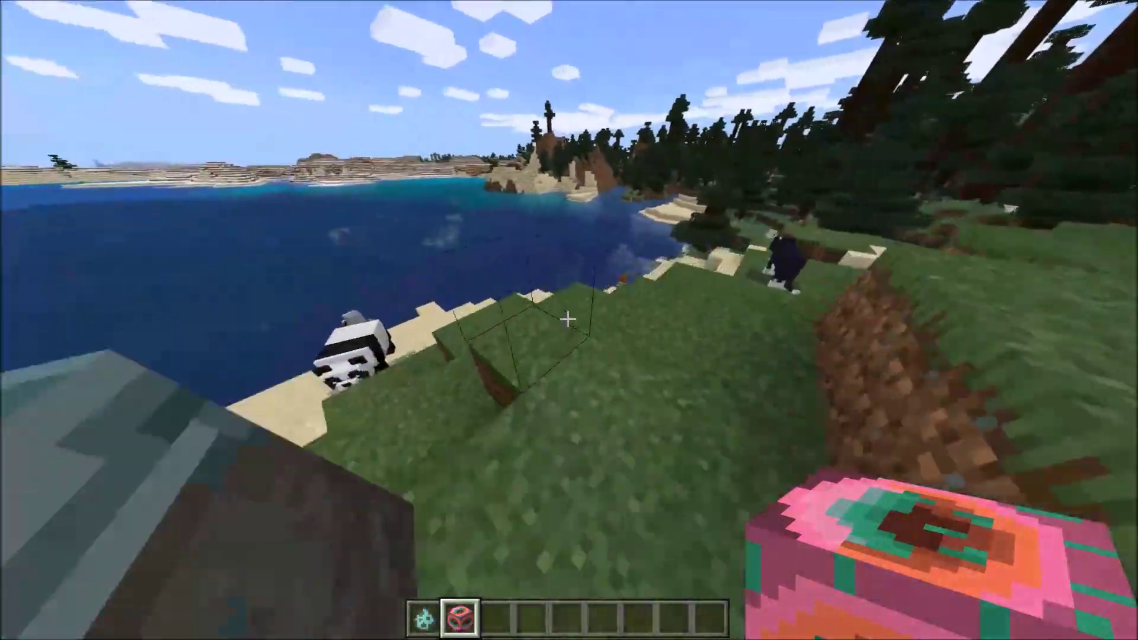
{"action": "right_click", "coordinate": [568, 319]}
{"action": "right_click", "coordinate": [568, 320]}
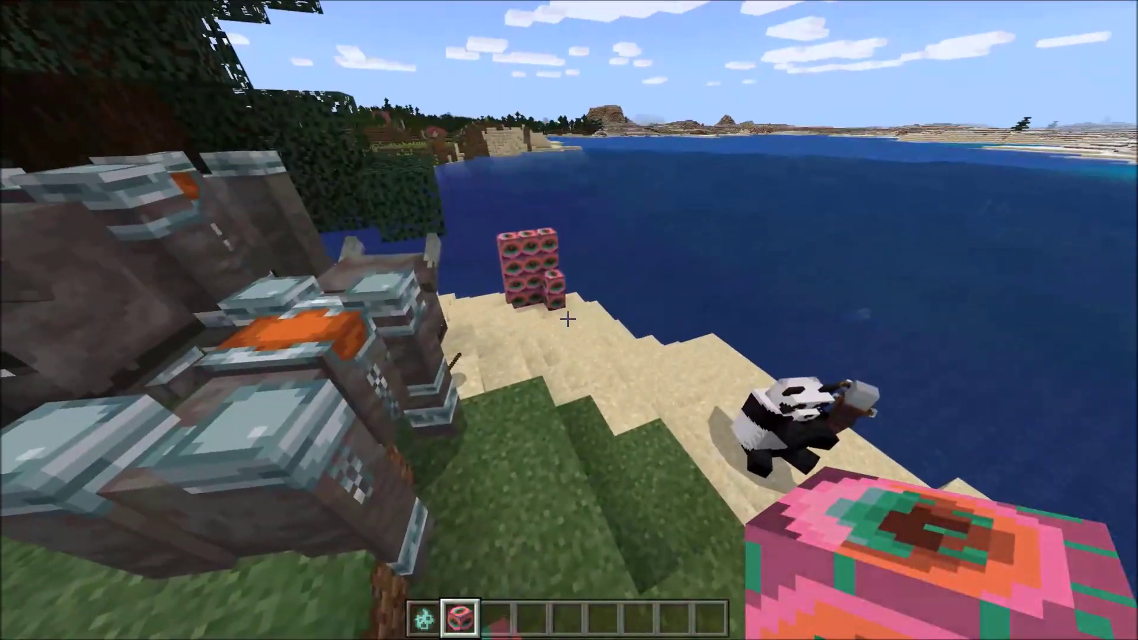
Take flint and steel into the third hotbar slot and set fire to the grass.
{"action": "key", "text": "e"}
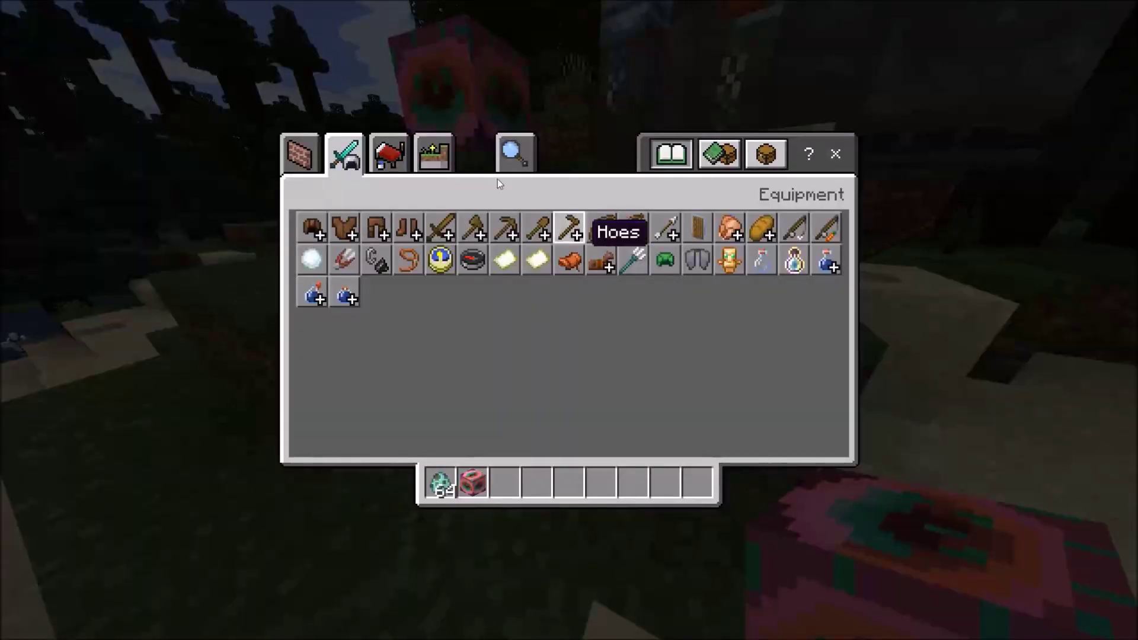
{"action": "left_click", "coordinate": [376, 255], "text": "shift"}
{"action": "key", "text": "e"}
{"action": "key", "text": "3"}
{"action": "right_click", "coordinate": [568, 319]}
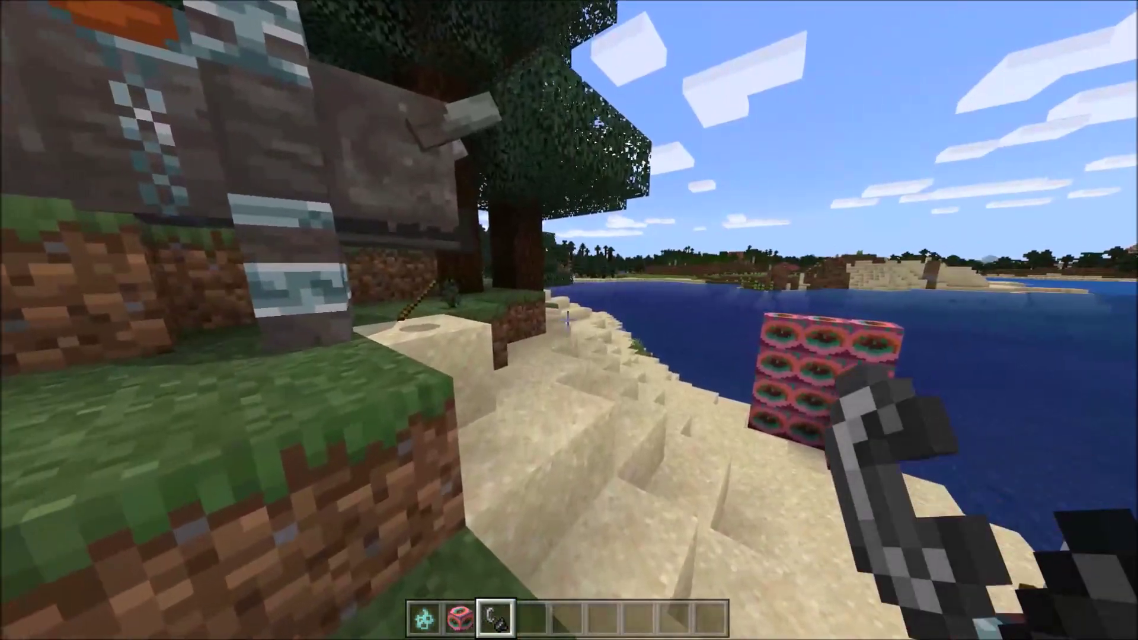
{"action": "key", "text": "4"}
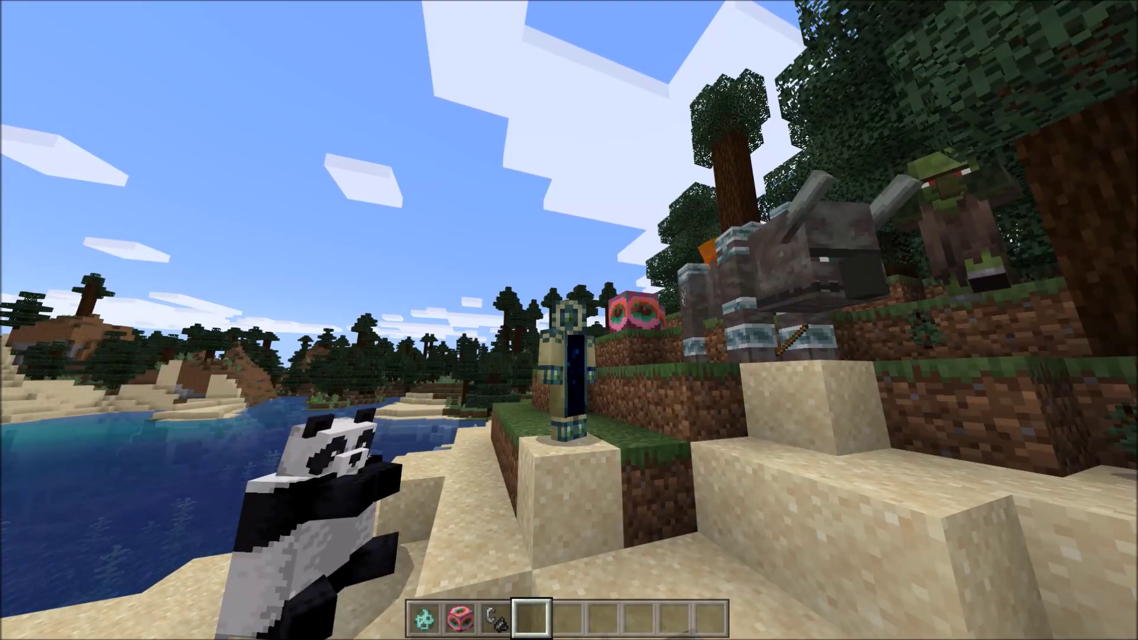